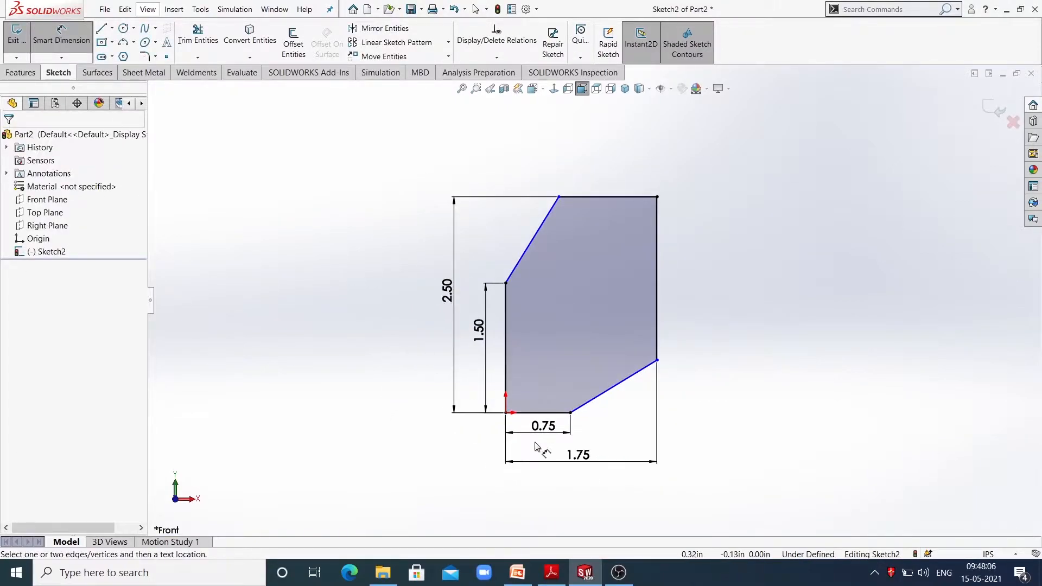
Step: Check the angular dimensions of the reference shape in the PDF textbook in Adobe Reader
click(552, 573)
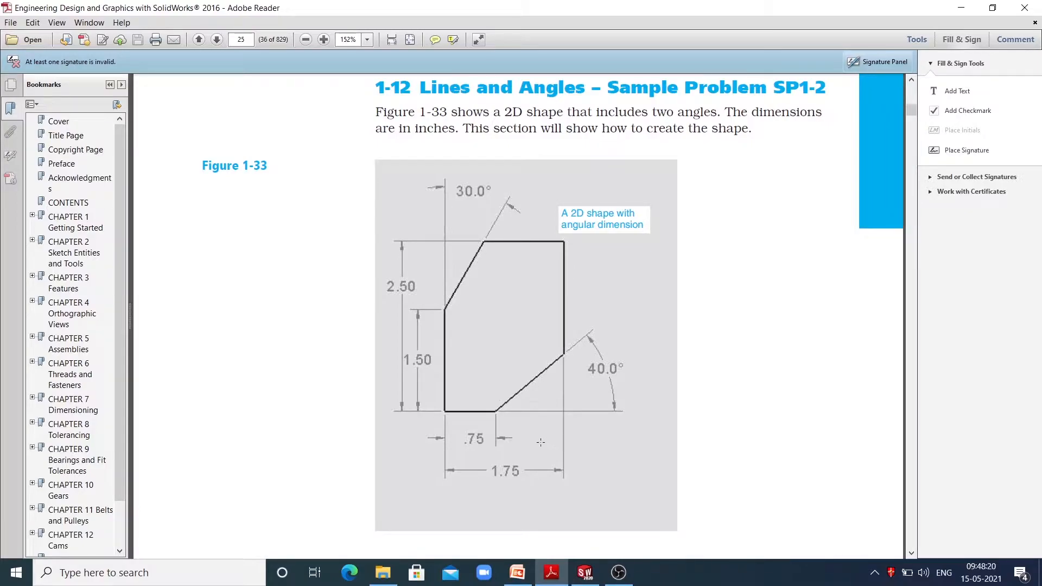
click(961, 7)
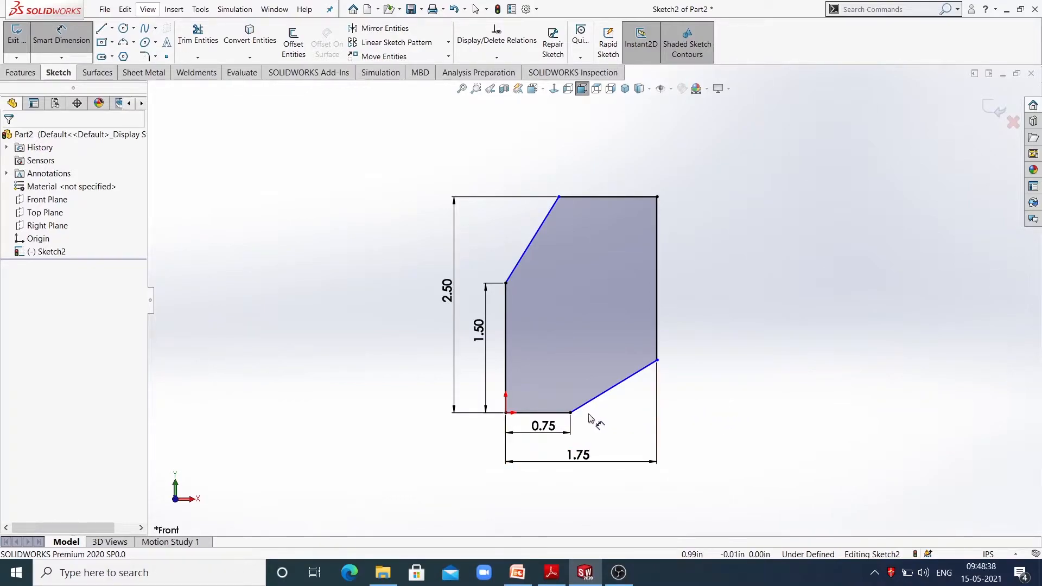
click(551, 573)
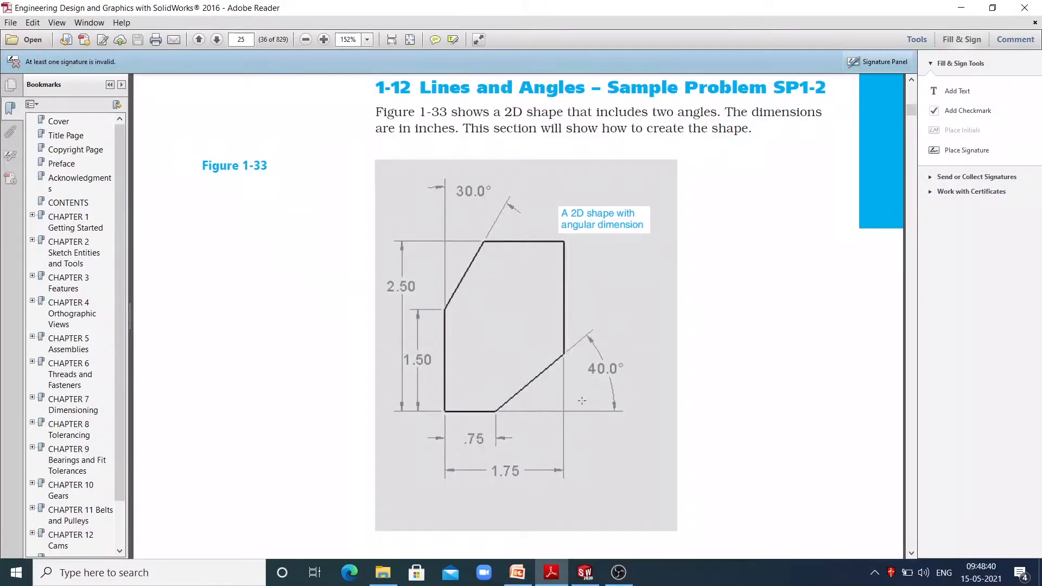
click(961, 8)
Step: Dimension the angle between the bottom edge and the lower-right slanted line as 40° and place it outside the profile
click(546, 414)
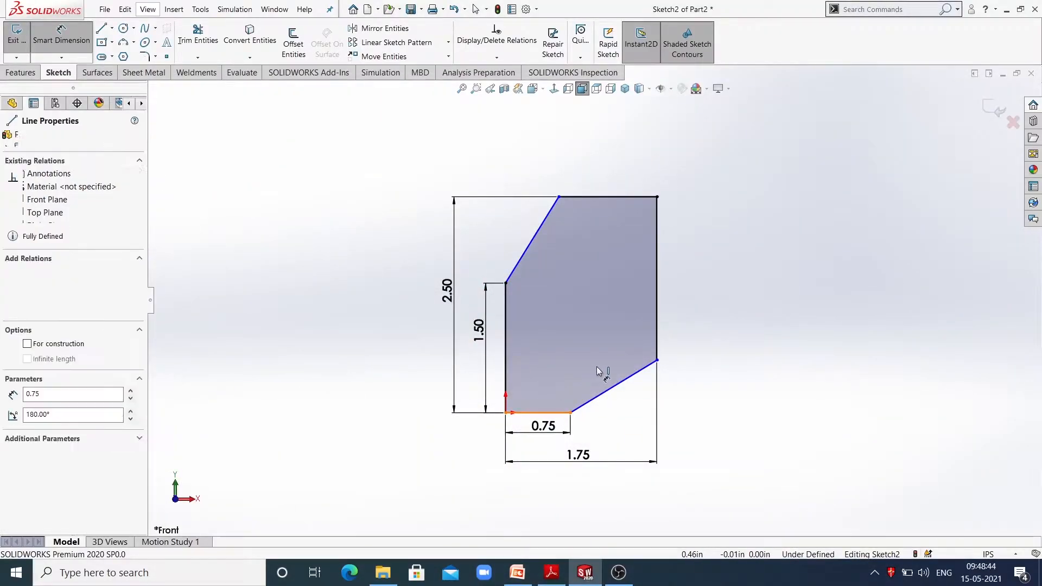
click(619, 383)
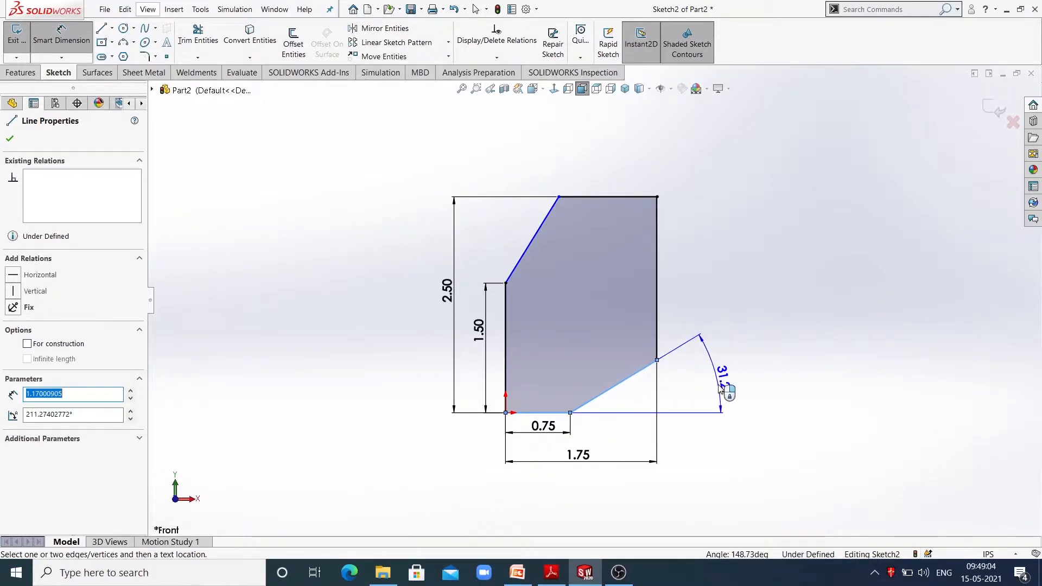
click(711, 376)
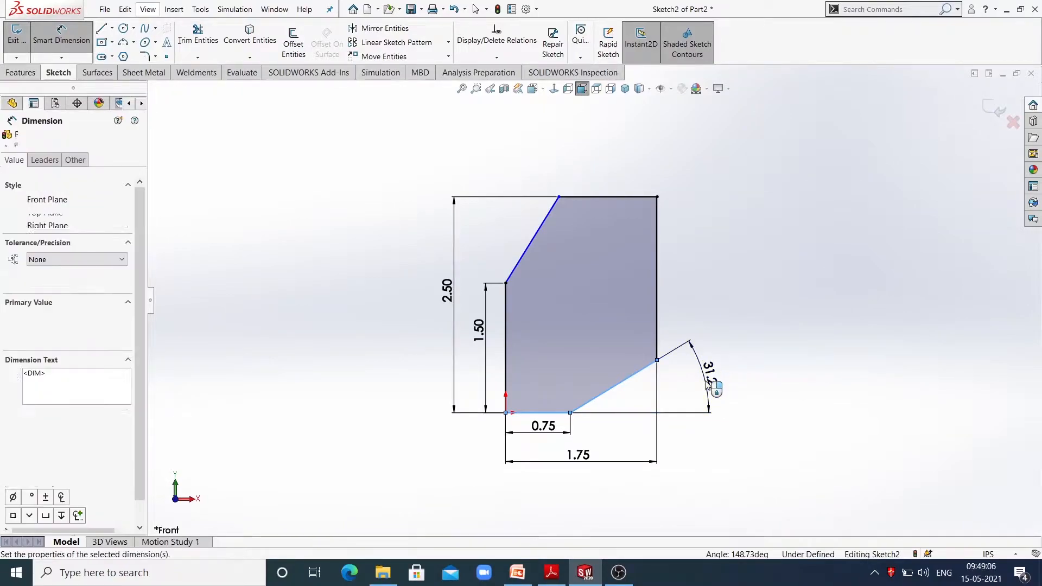
text(40)
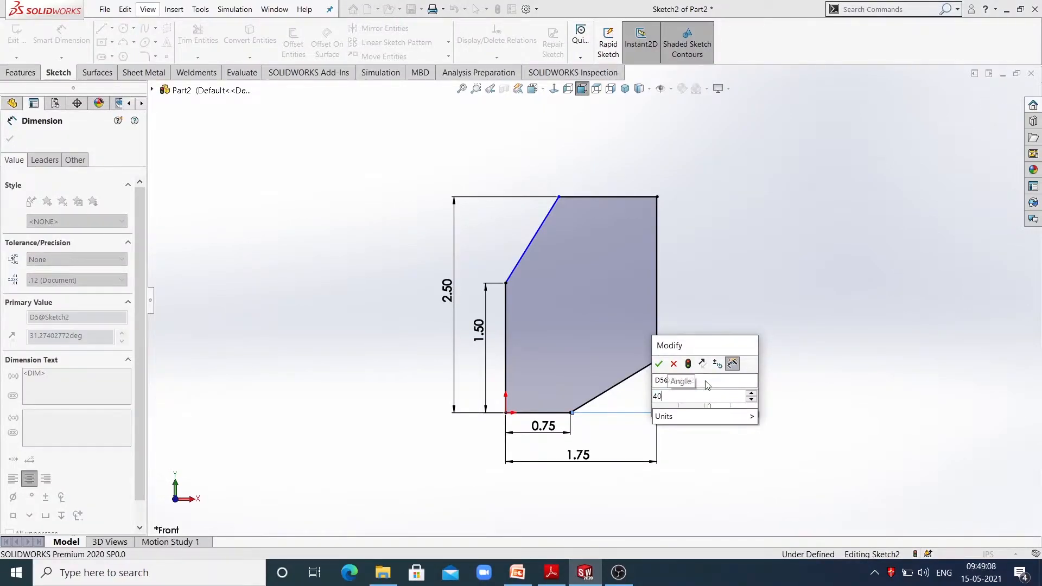
key(Return)
click(741, 317)
drag(711, 380, 725, 348)
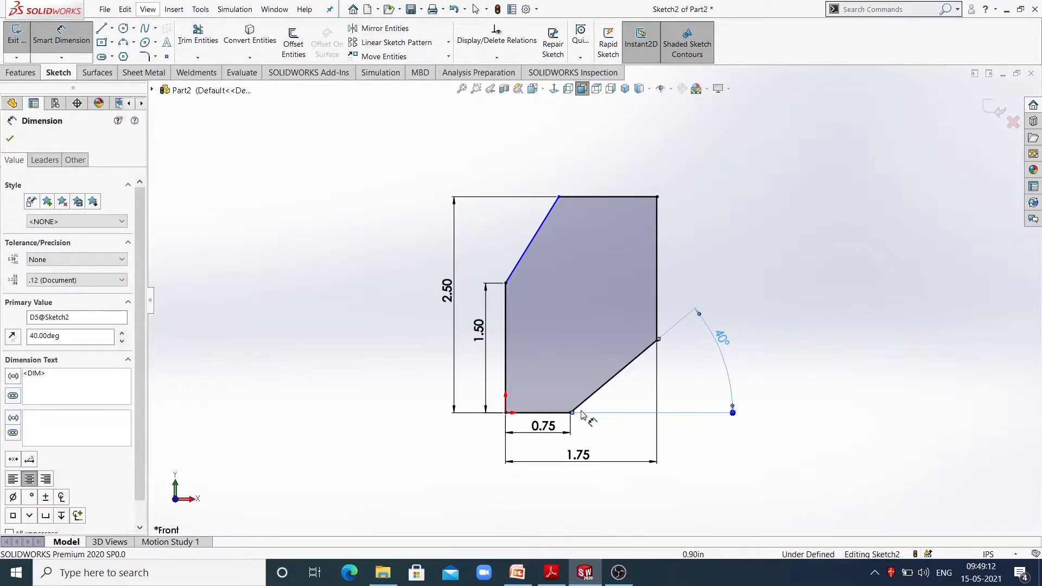
click(652, 418)
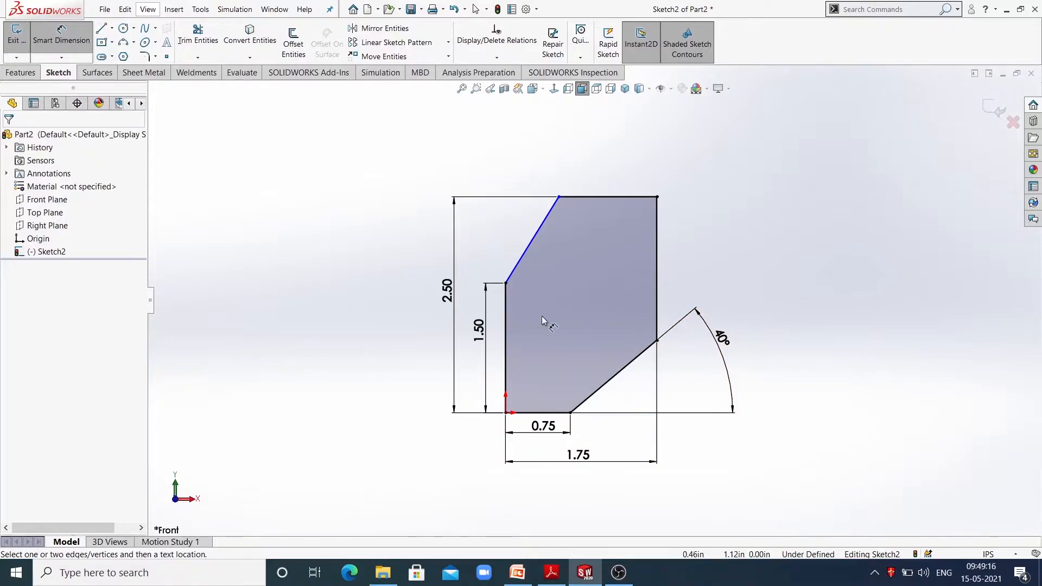
Step: Dimension the angle between the left vertical edge and the upper-left slanted line as 30°, placed above the profile
click(502, 300)
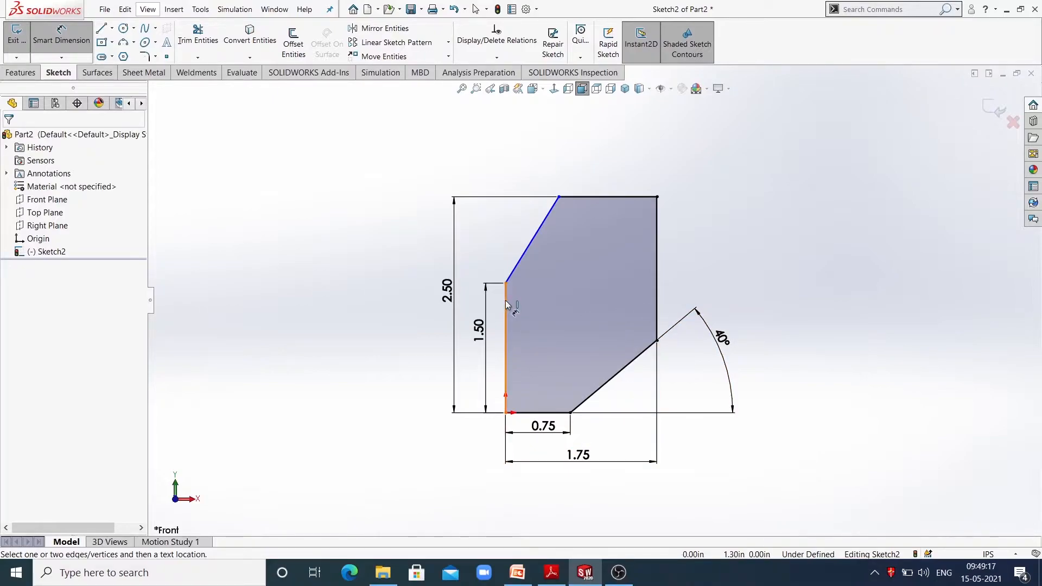
click(535, 240)
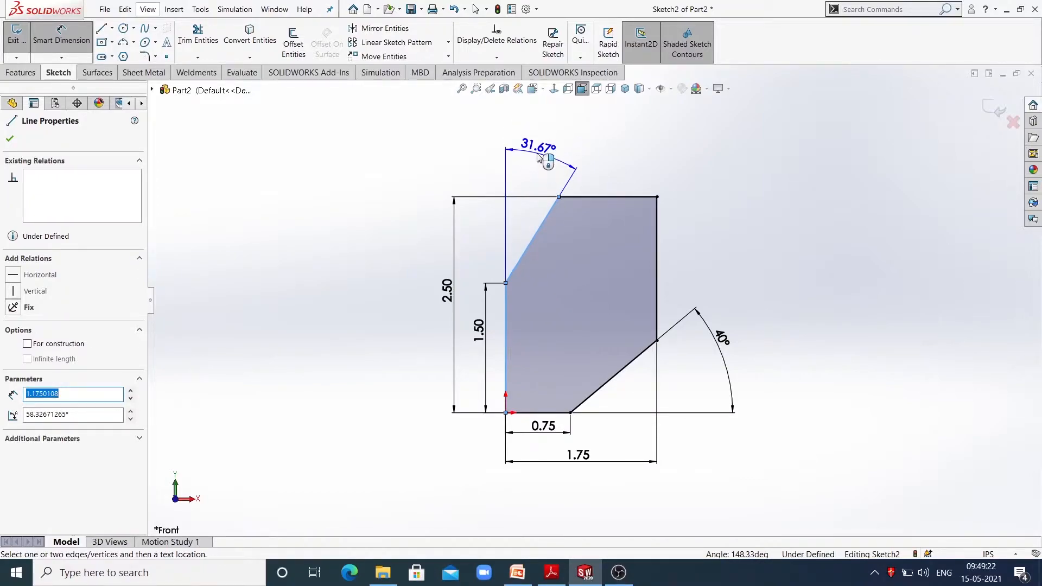
click(539, 158)
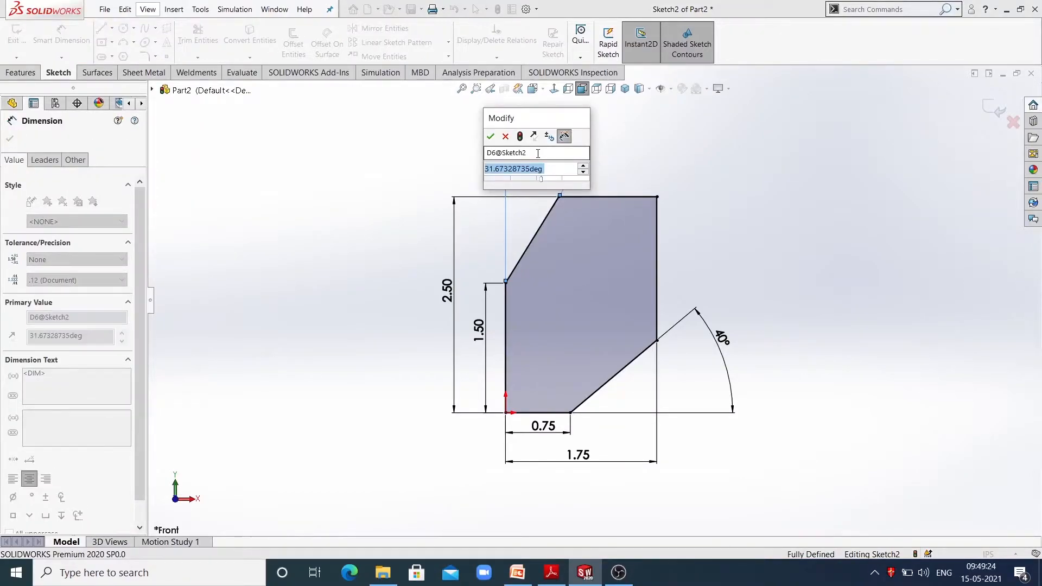
text(30)
key(Return)
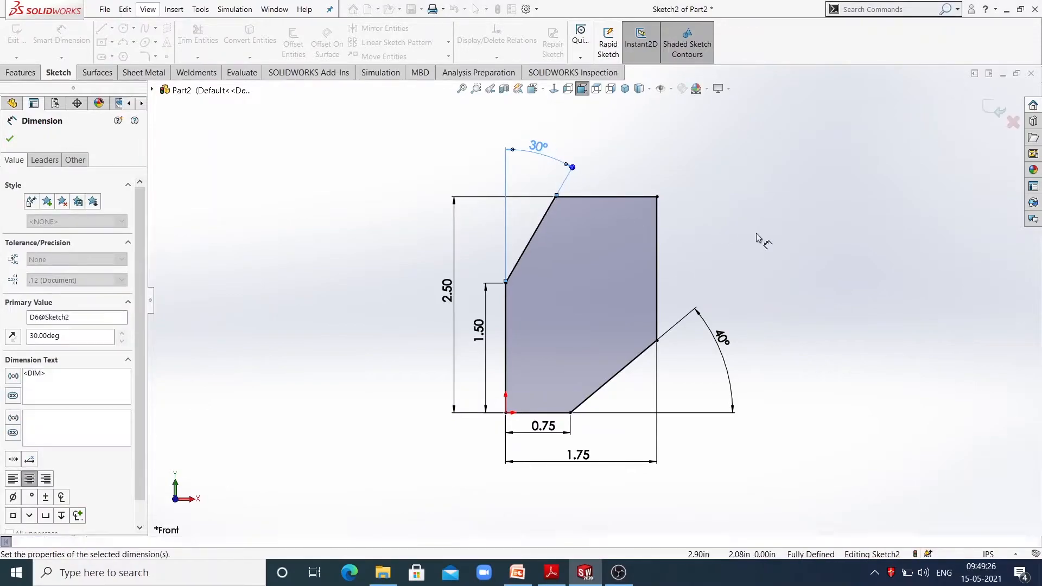
click(632, 468)
Step: Compare the sketch with the PDF figure and shift the 2.50 and 1.50 height dimensions slightly away from the profile
click(552, 580)
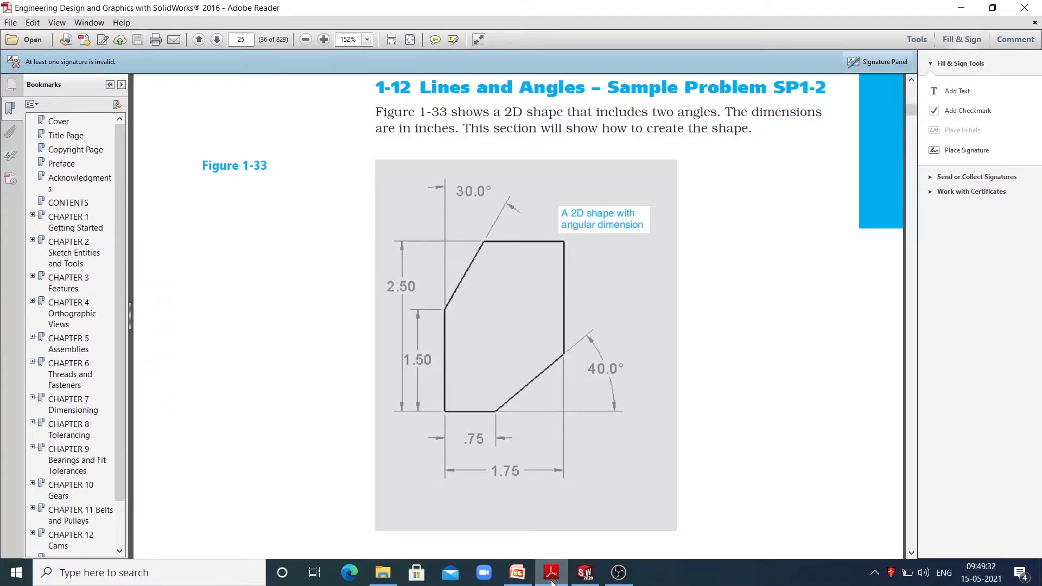
click(552, 580)
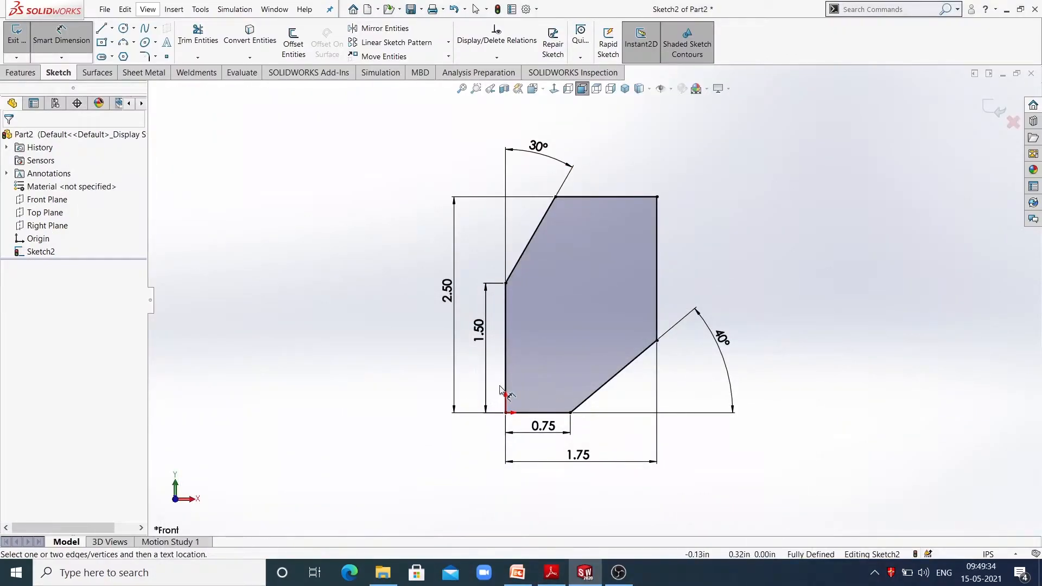
click(446, 301)
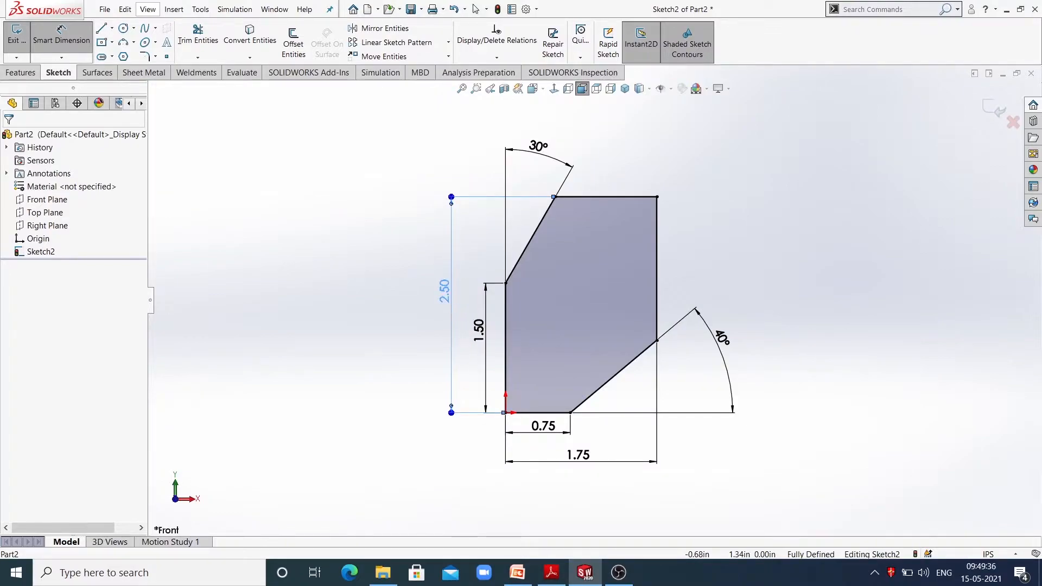
drag(479, 332, 475, 331)
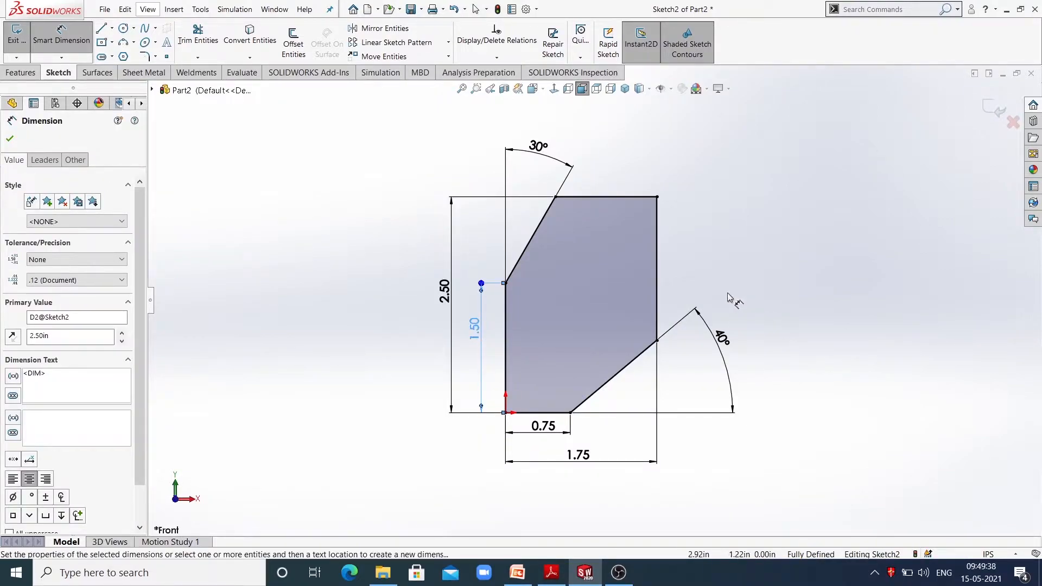
click(742, 300)
key(Escape)
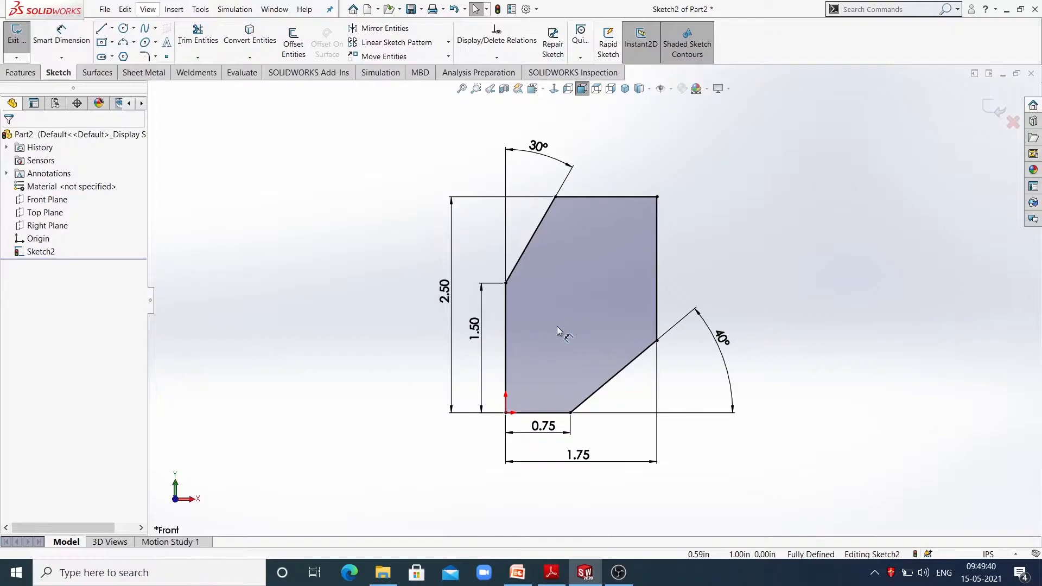
Step: Switch to PowerPoint and view the Practice Exercise slide with the slide thumbnails hidden
scroll(517, 305, up, 2)
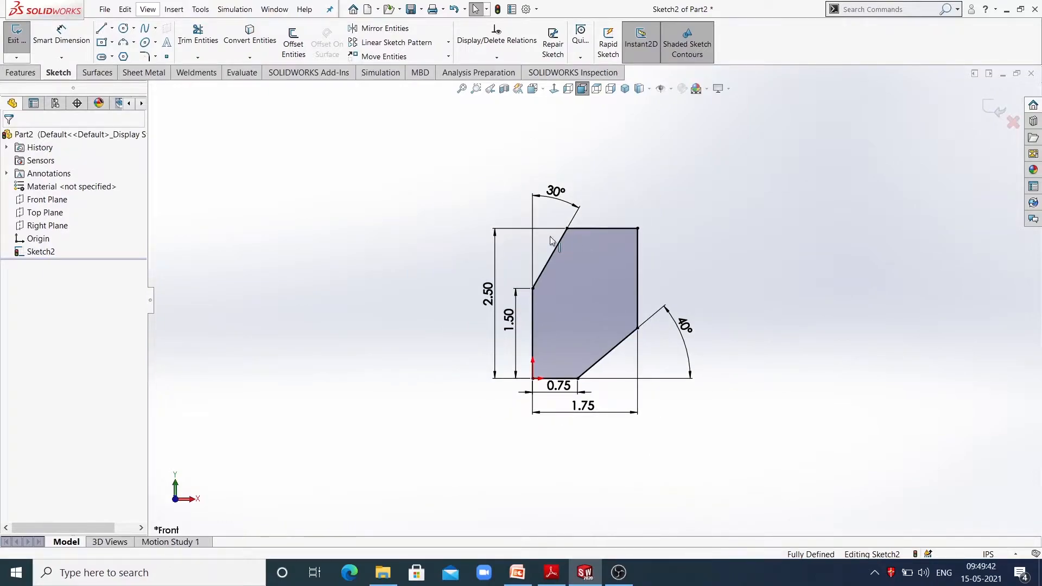
drag(541, 580, 547, 580)
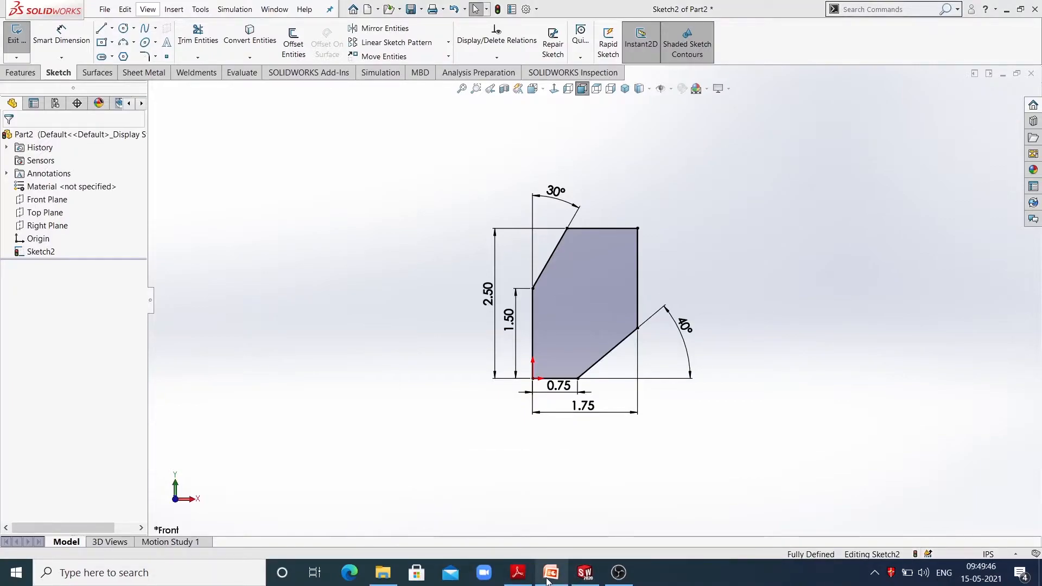
click(549, 574)
scroll(559, 347, down, 3)
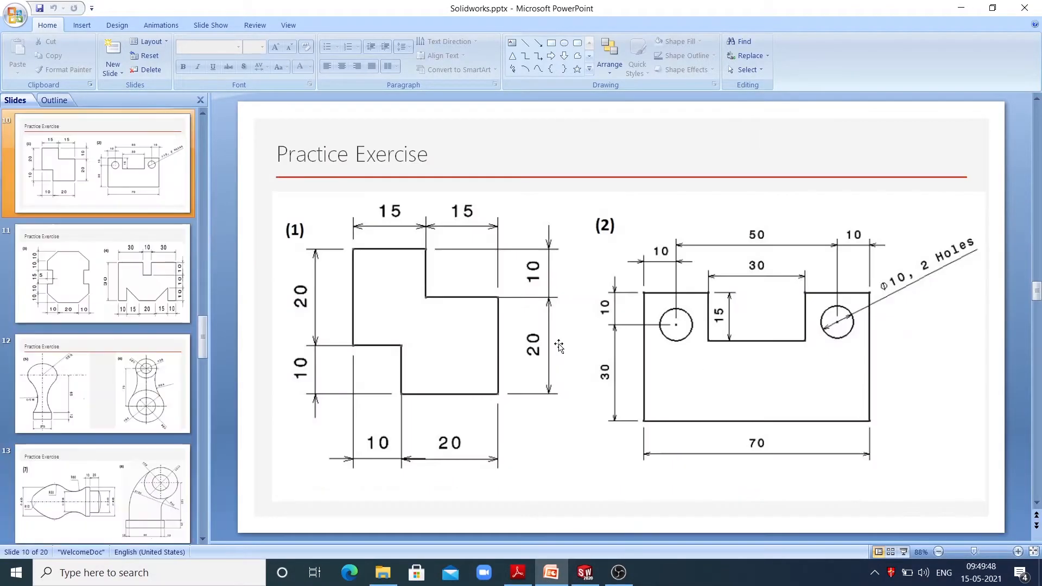
scroll(1006, 307, up, 1)
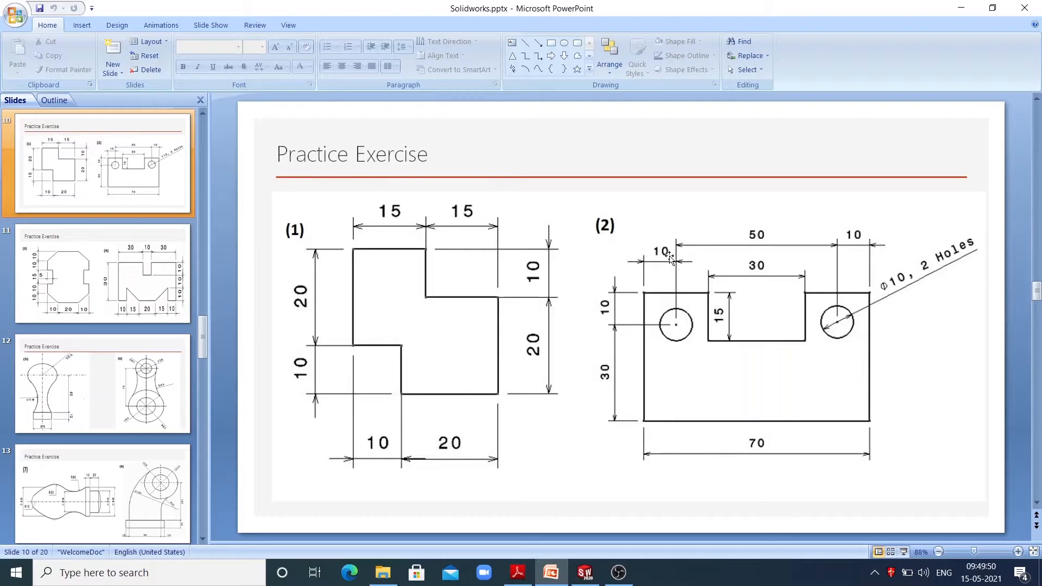
click(200, 100)
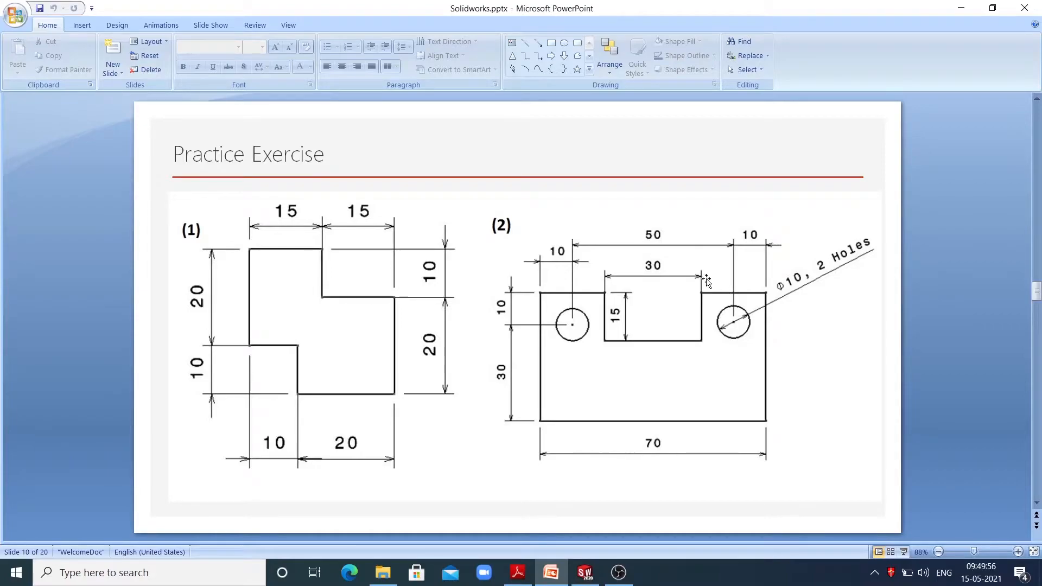
Step: Draw a vertical line through the middle of drawing (2) on the slide to mark its symmetry axis
click(116, 26)
click(82, 25)
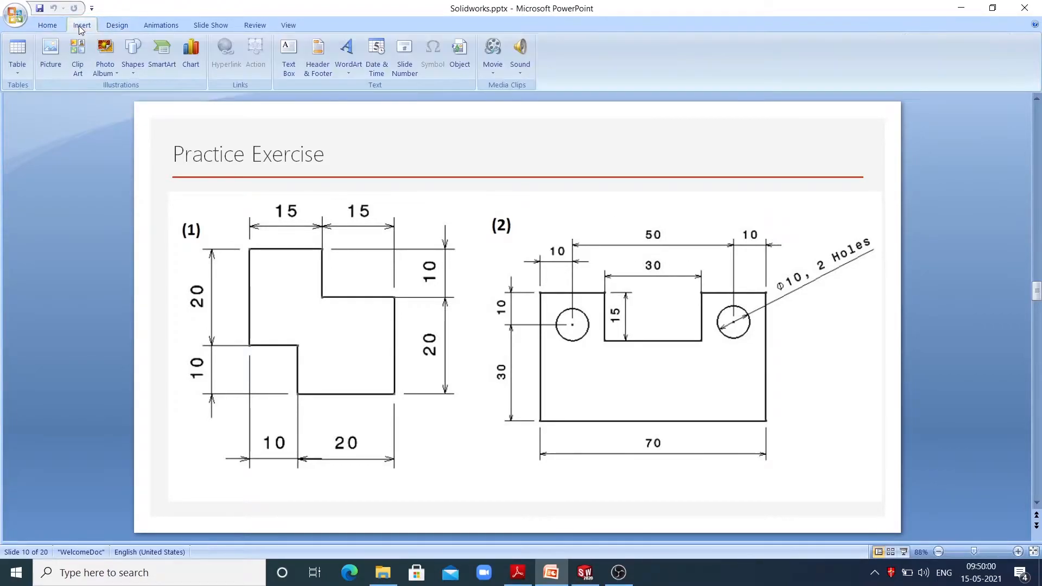
click(132, 62)
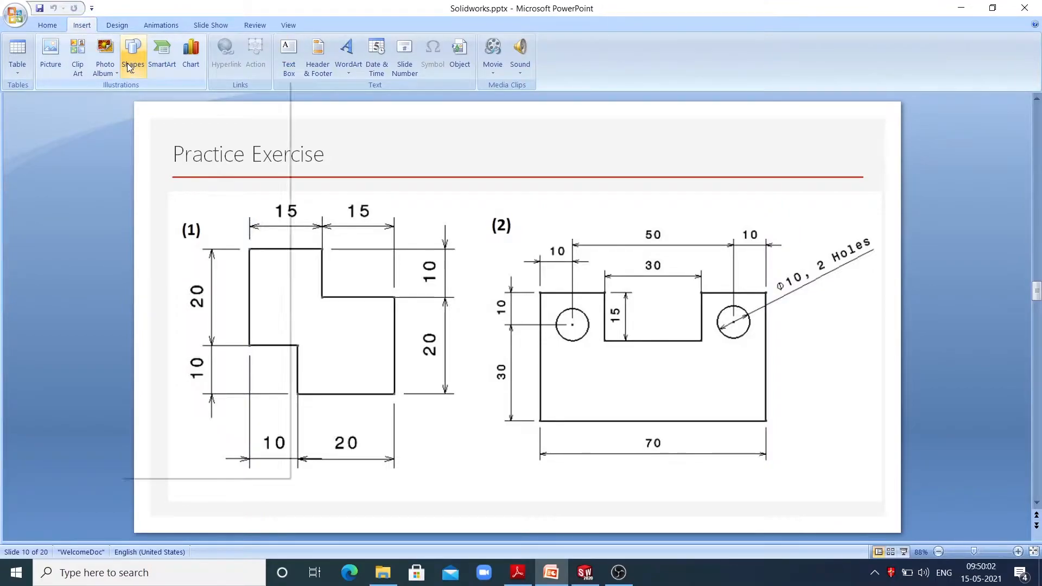
click(141, 101)
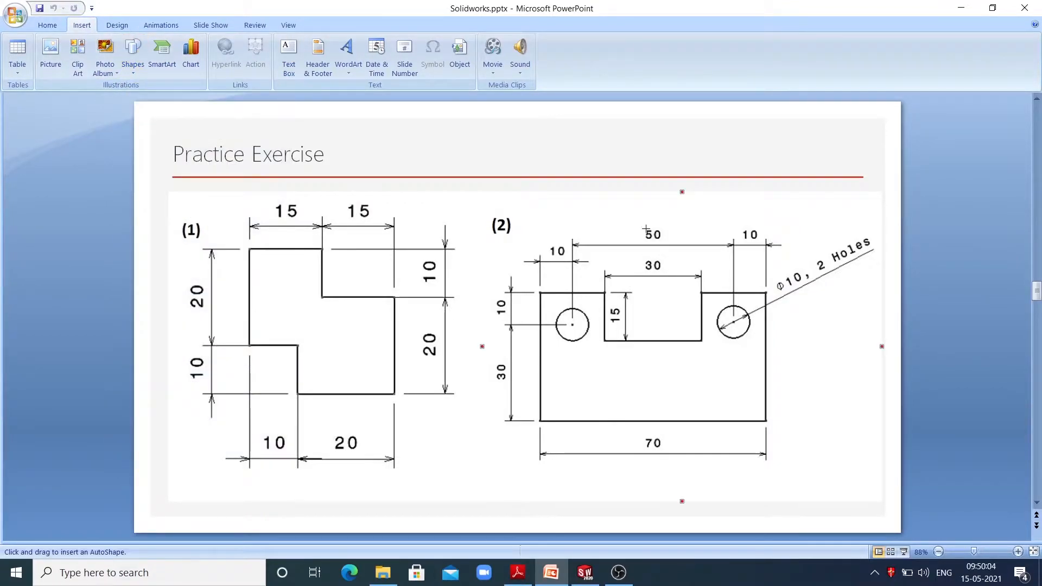
drag(648, 221, 648, 311)
drag(648, 481, 644, 476)
click(803, 411)
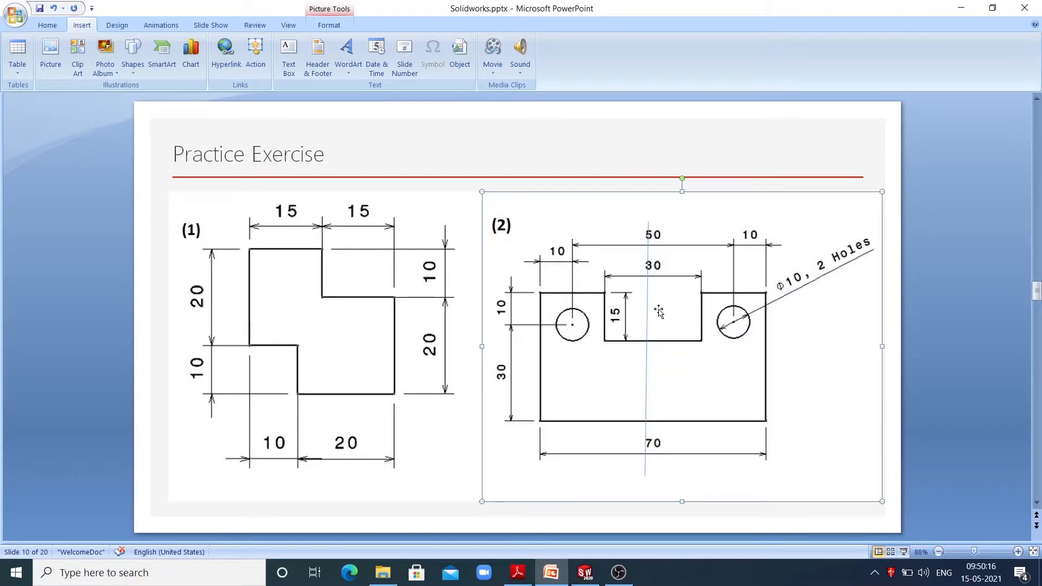
Step: Nudge the vertical symmetry line sideways so it runs through the centre of drawing (2)
click(648, 307)
drag(655, 307, 653, 305)
click(828, 362)
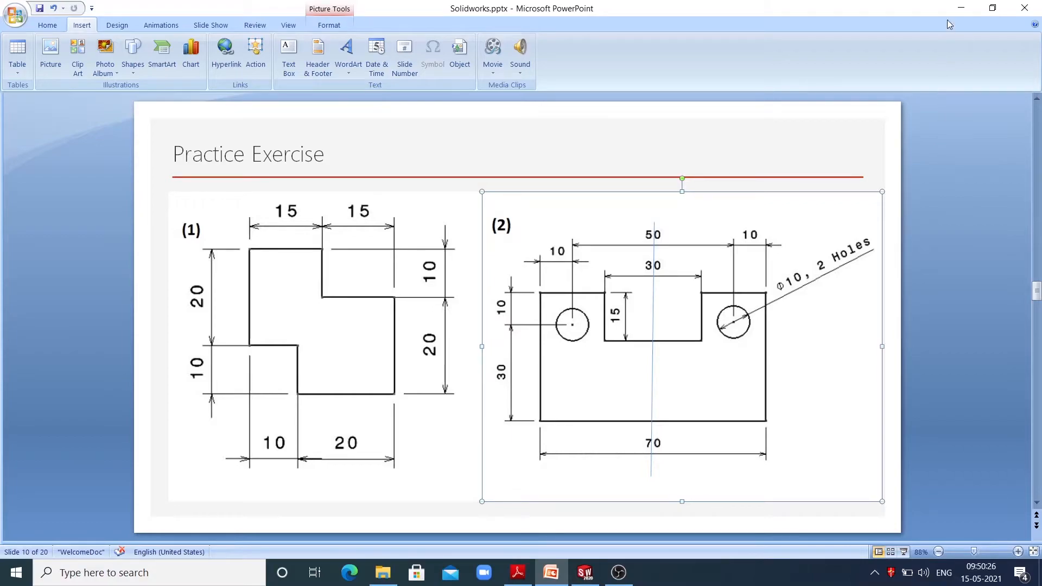
Step: Return to SOLIDWORKS and delete all of the sketch's geometry and dimensions
click(960, 8)
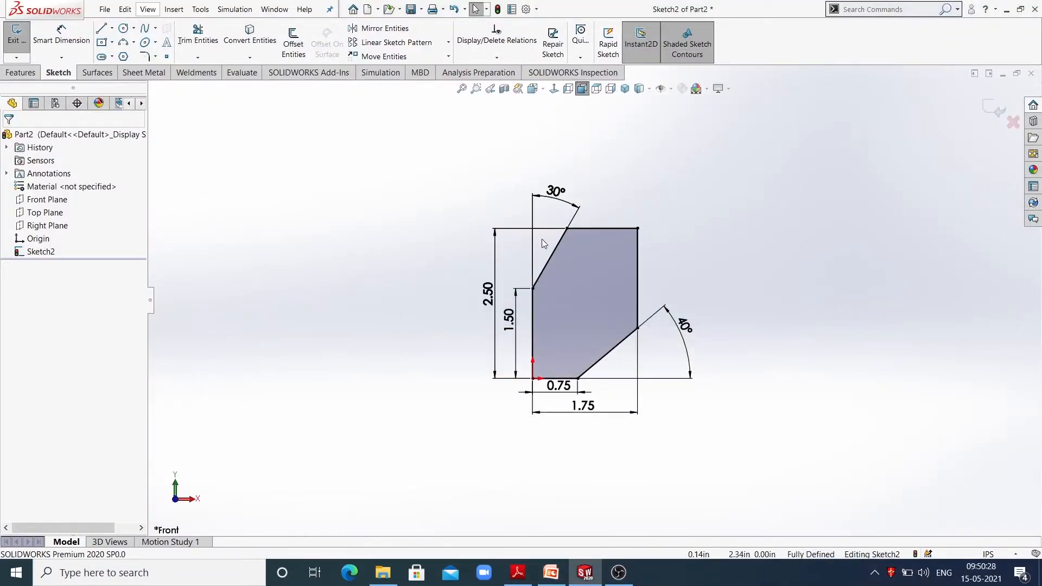
drag(402, 153, 754, 479)
key(Delete)
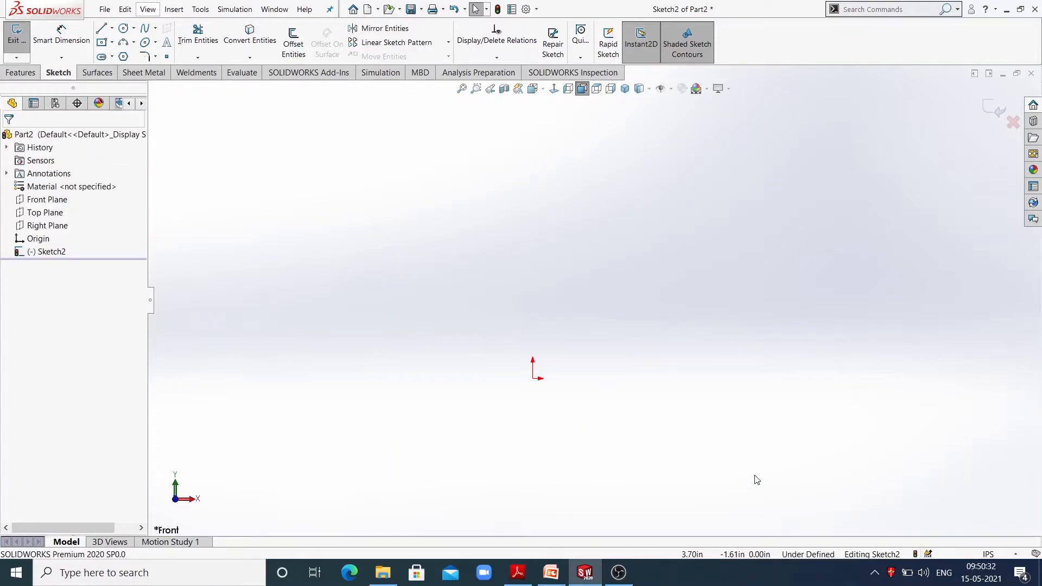
Step: Change the document's unit system to MMGS and exit the emptied sketch
click(592, 577)
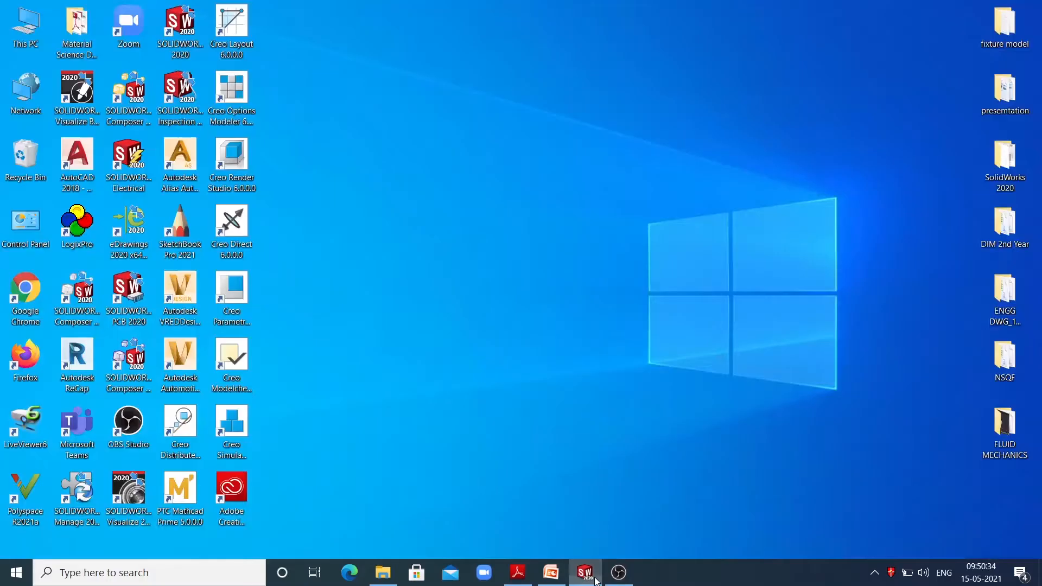
click(591, 578)
click(558, 573)
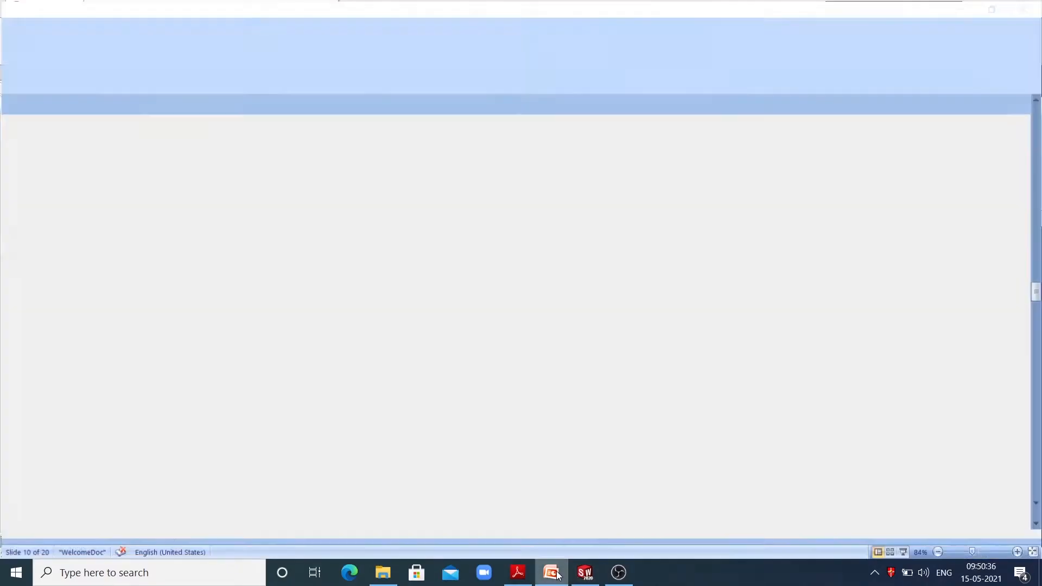
click(558, 572)
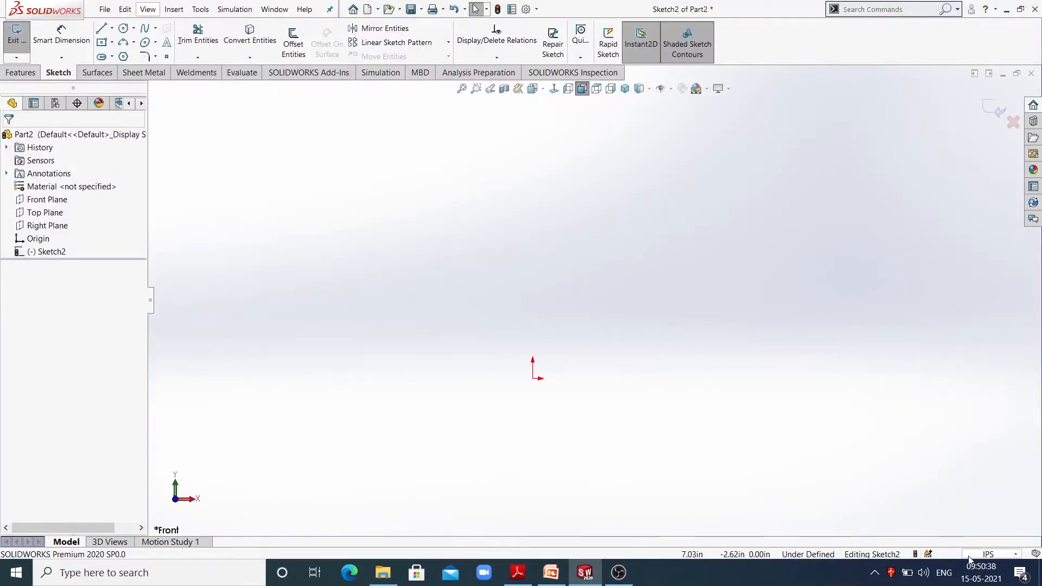
click(980, 554)
click(958, 505)
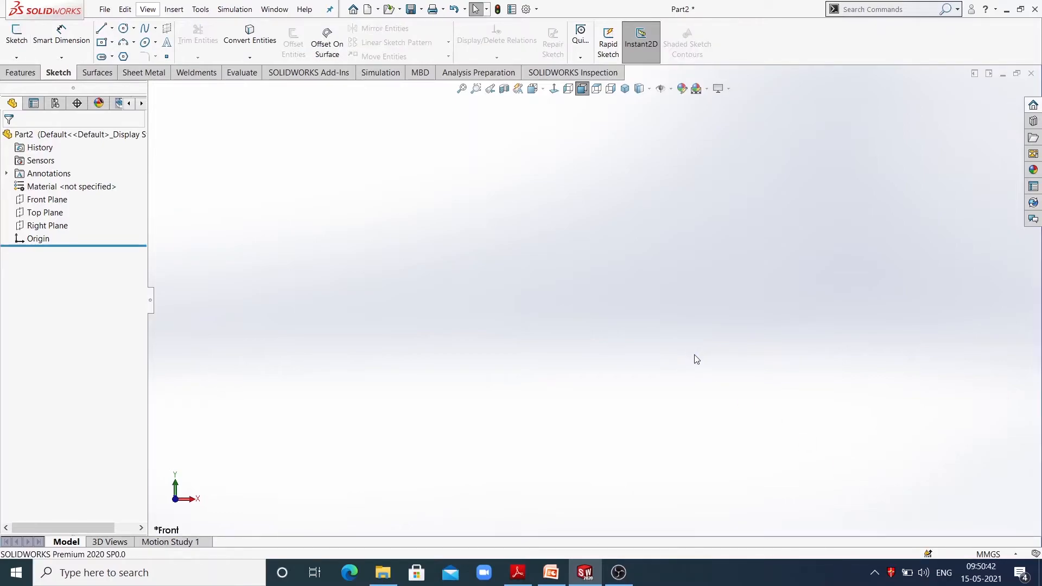
Step: Start a sketch on the Front Plane and draw a vertical centerline about 50 mm long upward from the origin
click(5, 36)
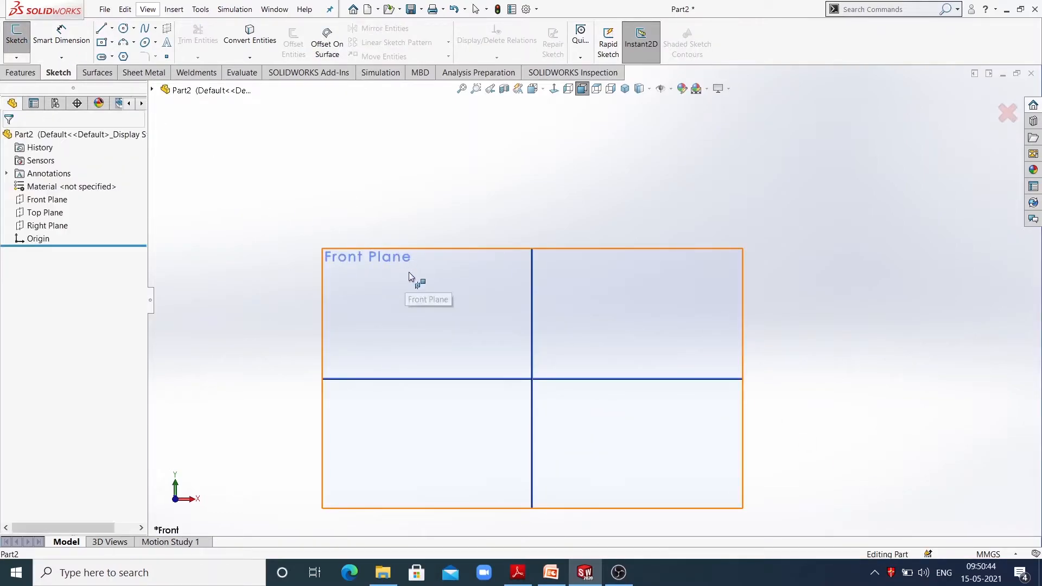
click(407, 274)
scroll(483, 422, down, 2)
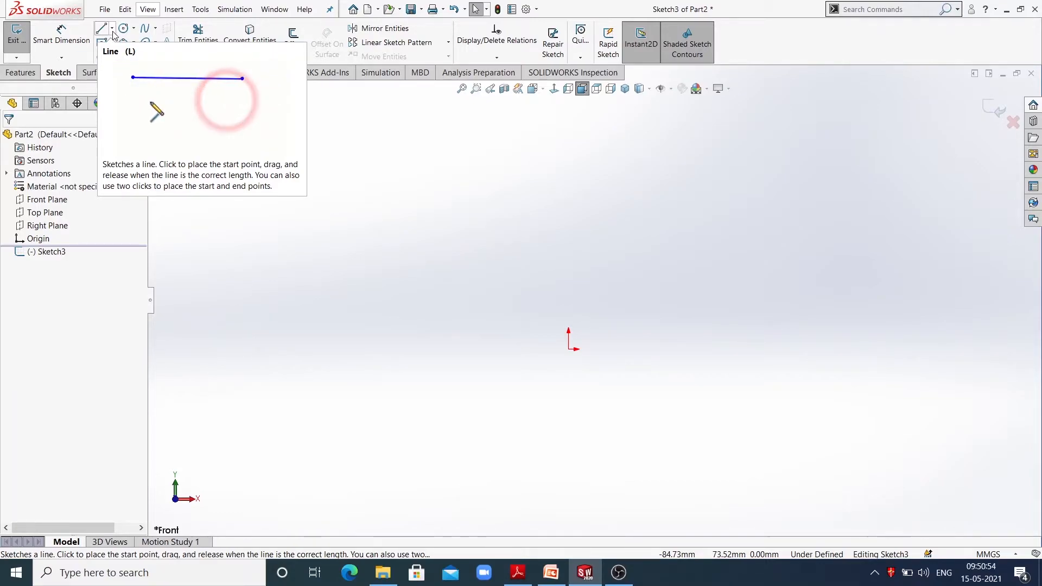
click(112, 30)
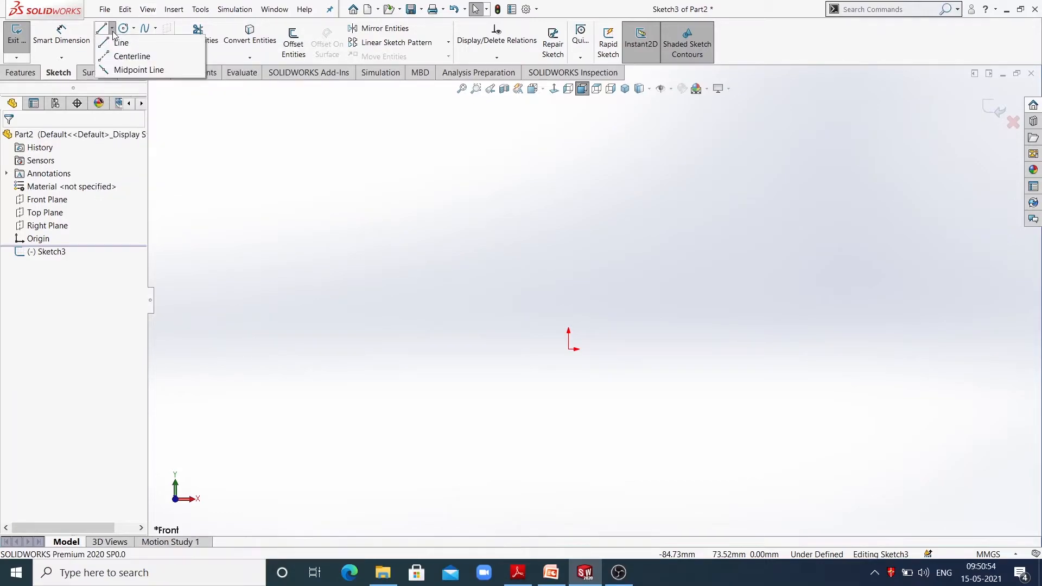
click(131, 56)
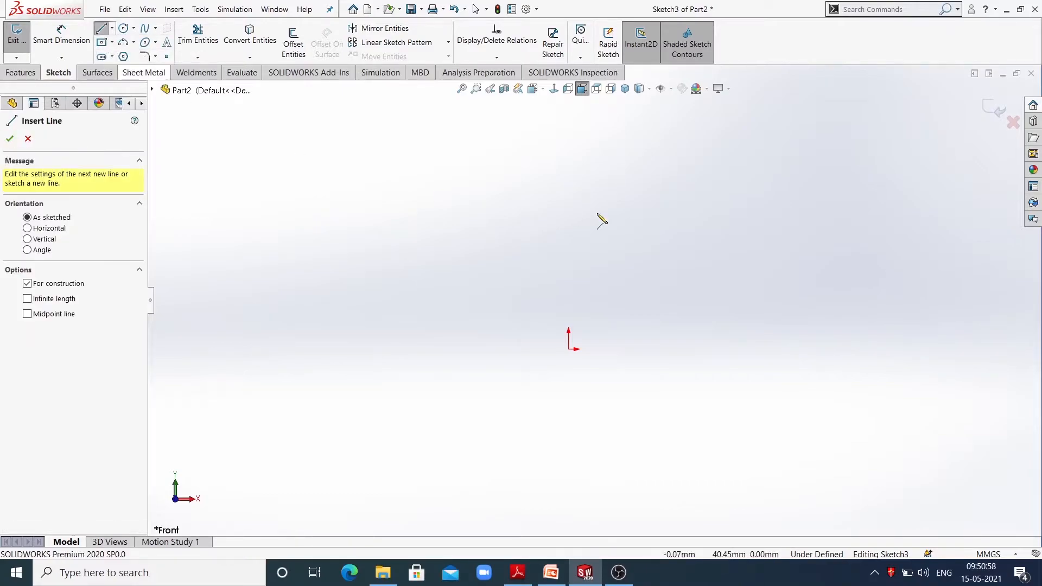
click(568, 387)
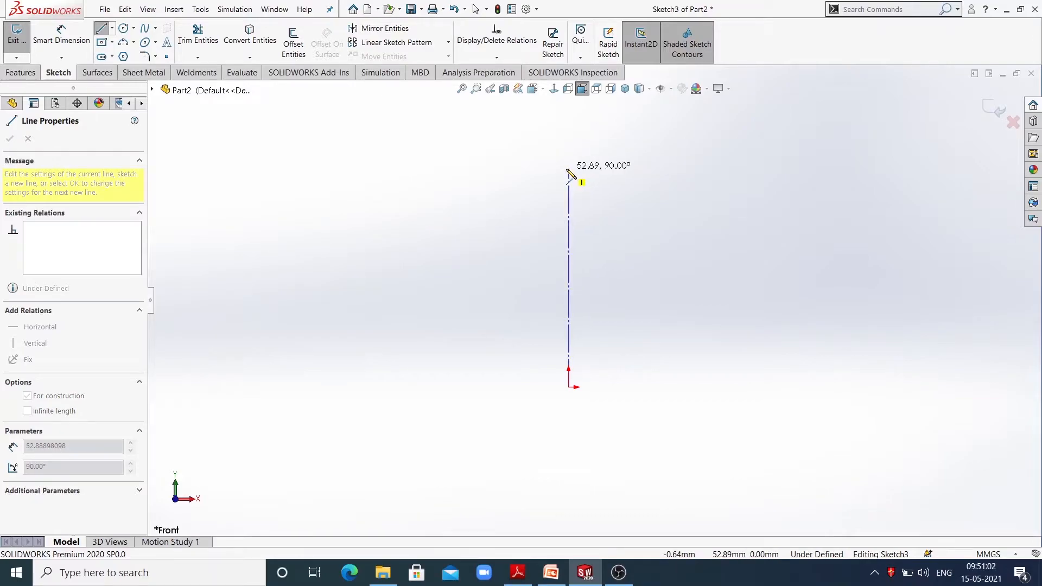
click(568, 180)
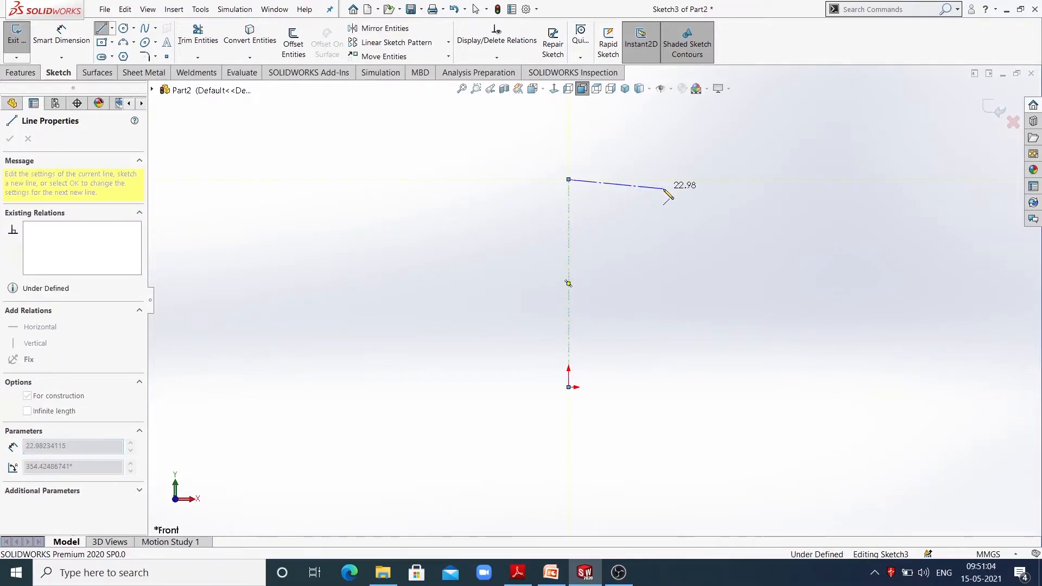
key(Escape)
key(Escape)
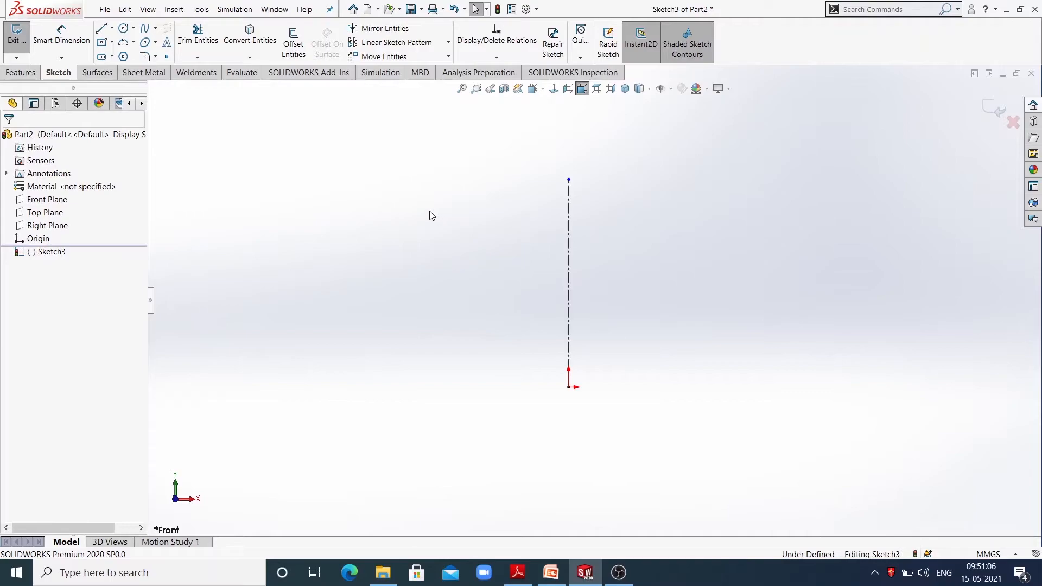
Step: Sketch the notched left half of the outline from the origin back to the centerline, about 34 mm wide and 28 mm tall
click(102, 28)
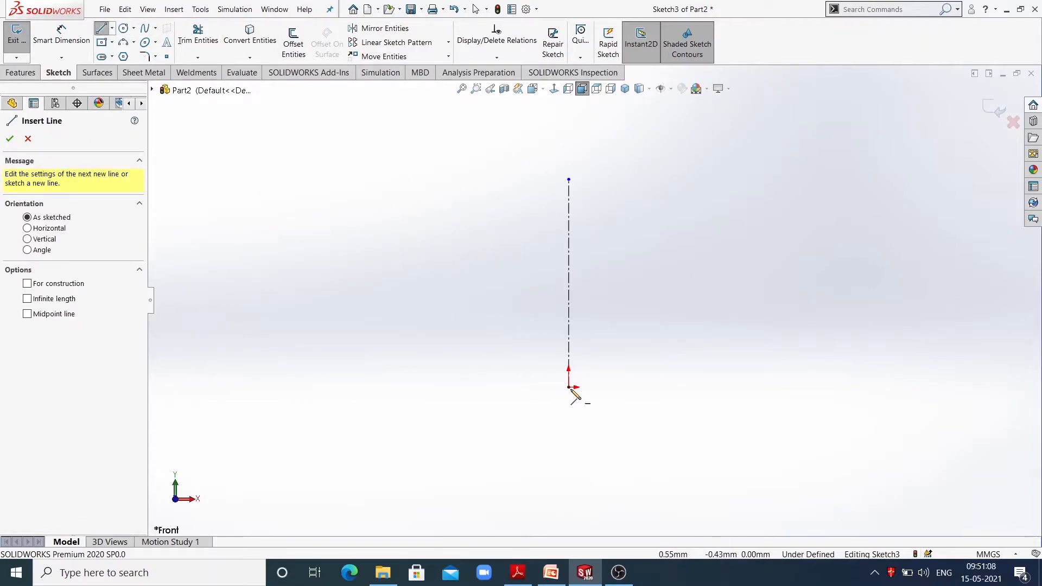
click(569, 388)
click(427, 387)
click(427, 273)
click(484, 272)
click(485, 313)
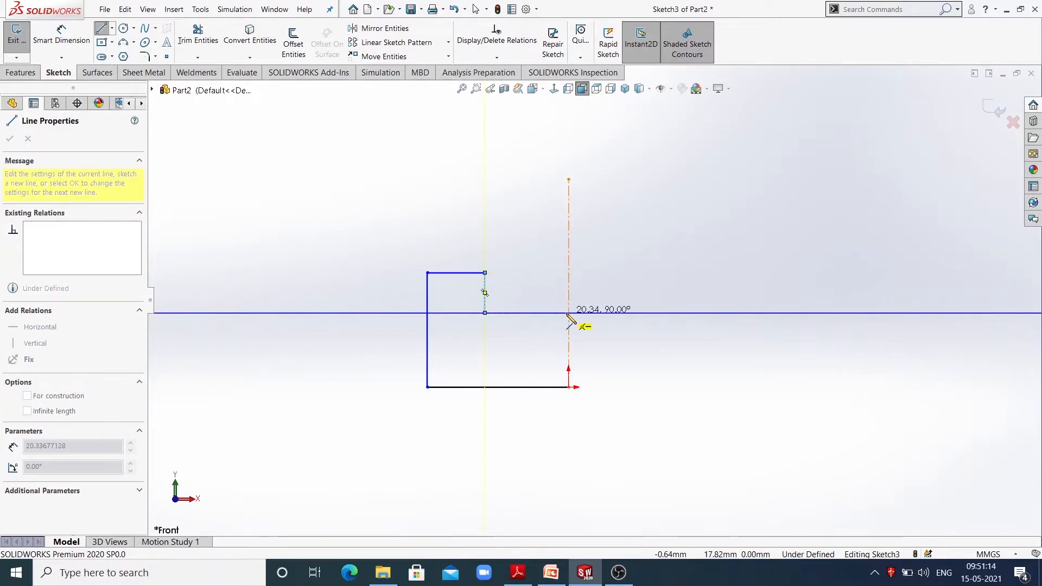
click(569, 312)
key(Escape)
key(Escape)
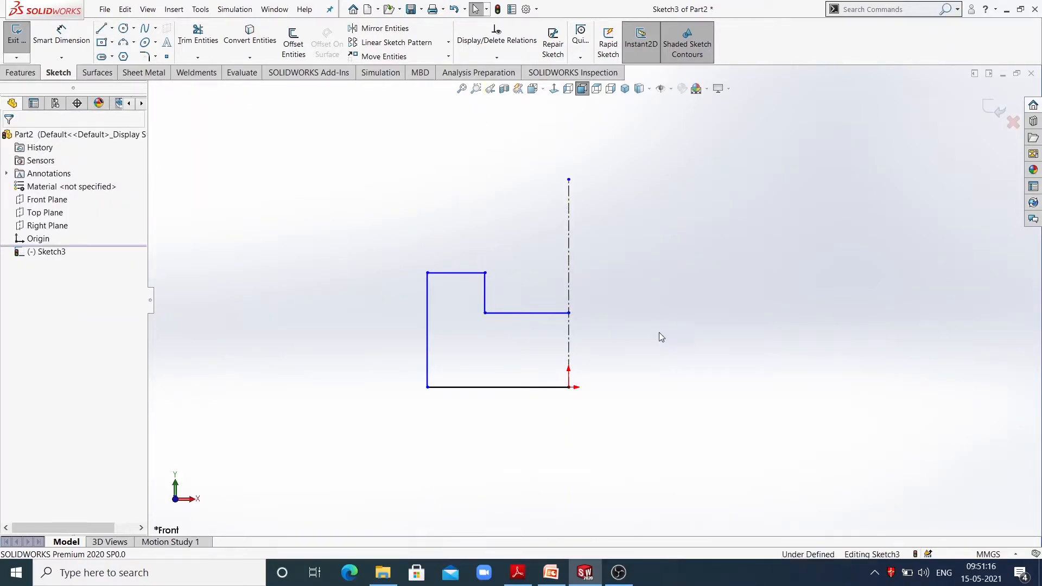
Step: Check drawing (2) in PowerPoint and dimension the full width symmetrically between the outer vertical edge and the centerline as 70 mm
click(561, 582)
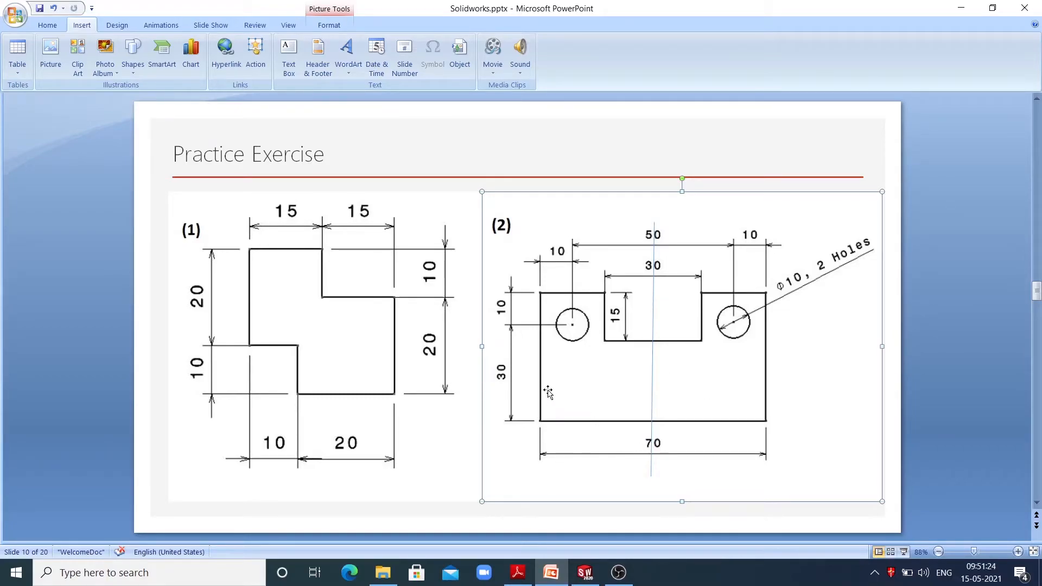
click(961, 8)
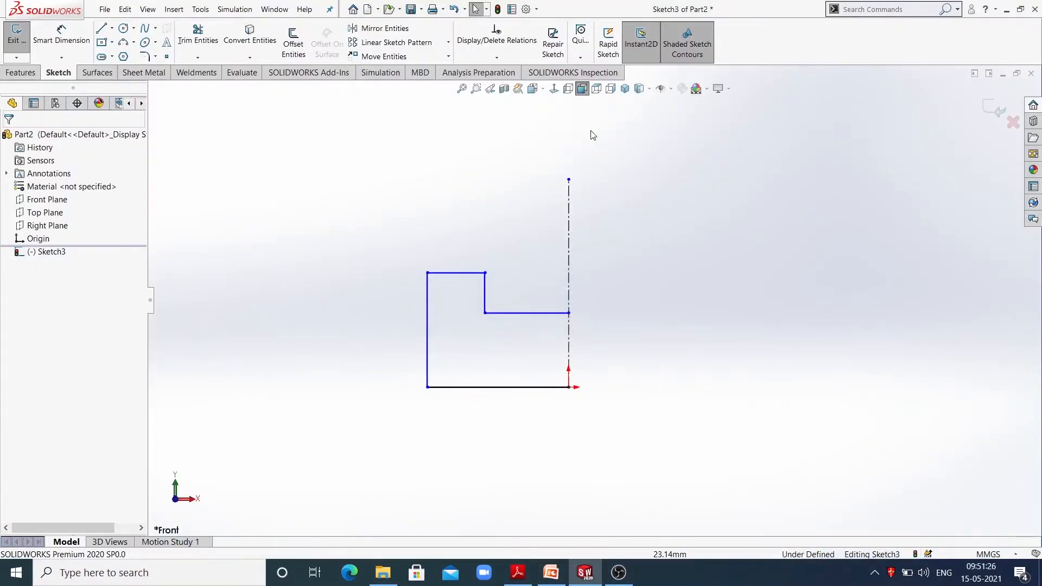
click(72, 36)
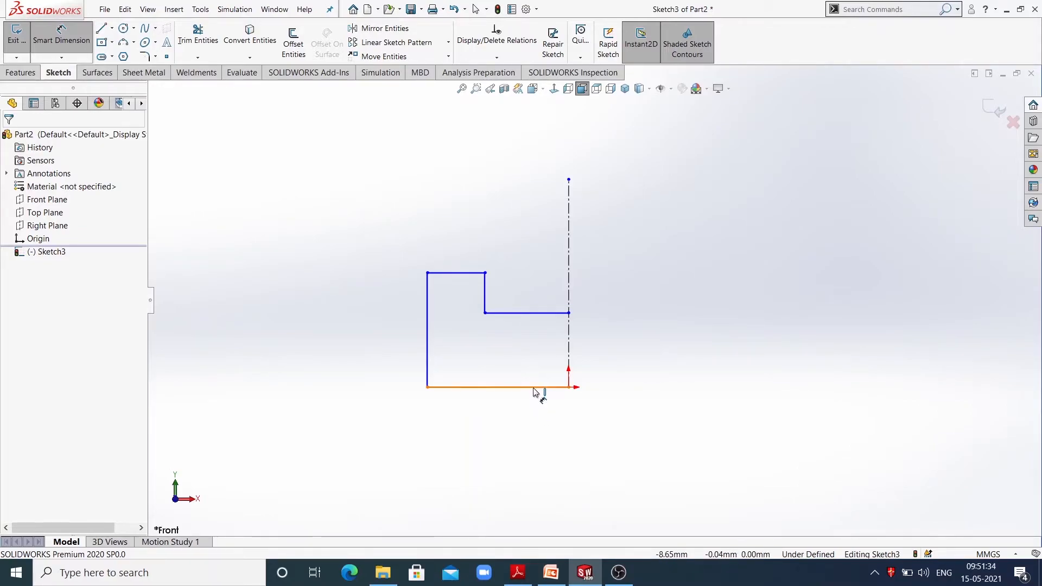
click(427, 353)
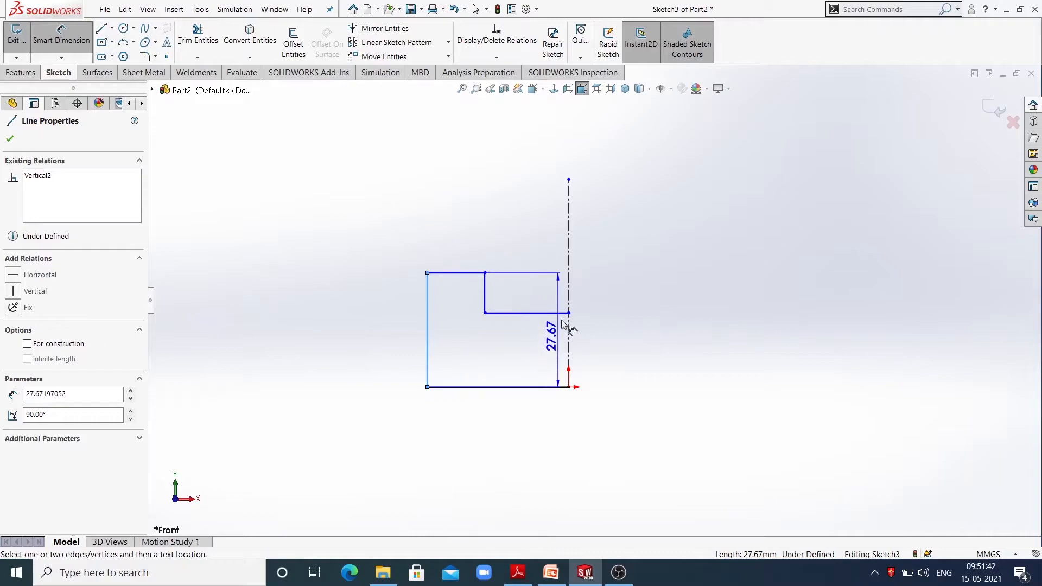
click(569, 348)
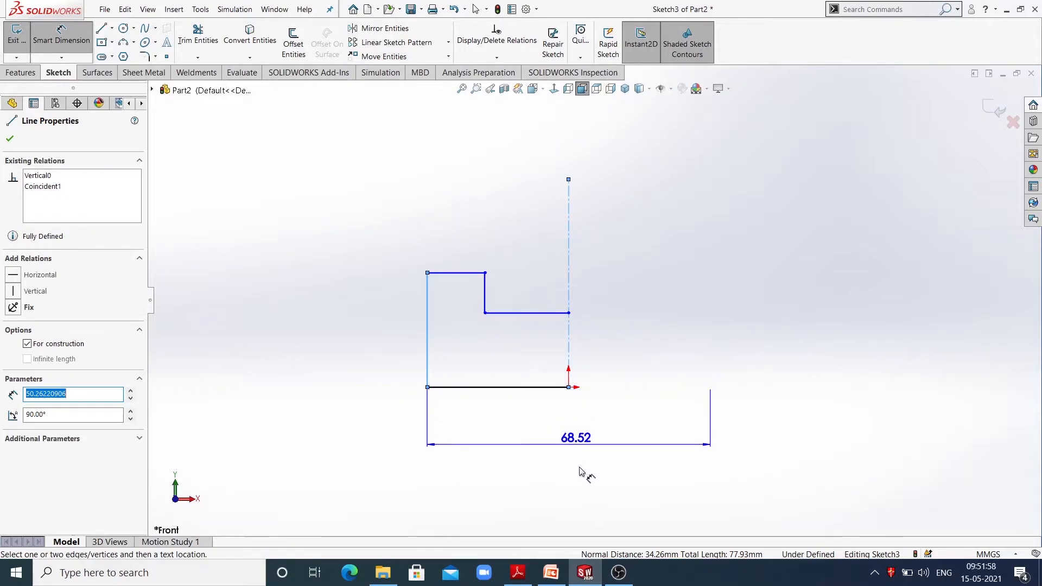
click(580, 434)
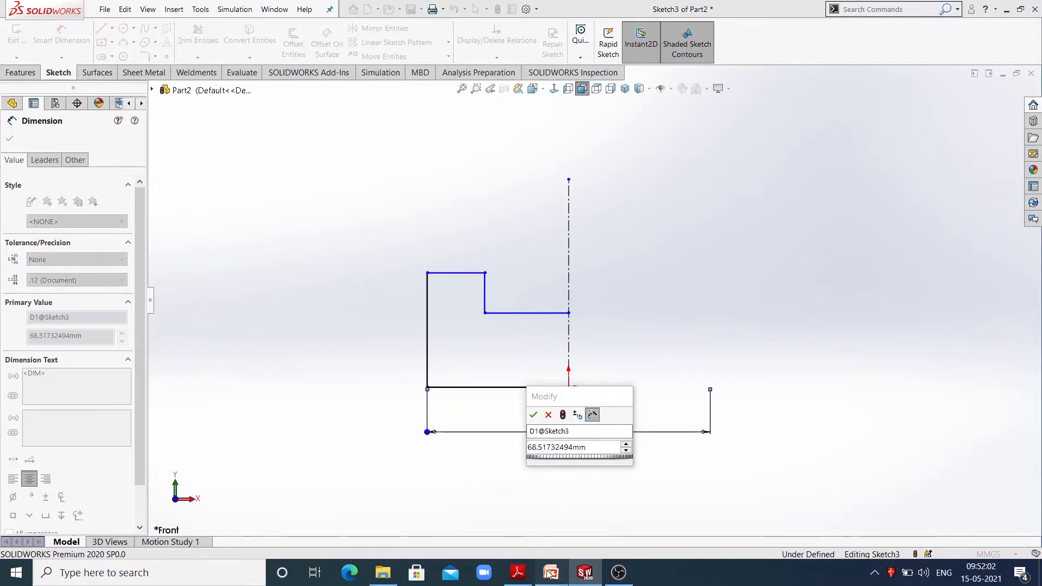
click(550, 573)
click(584, 573)
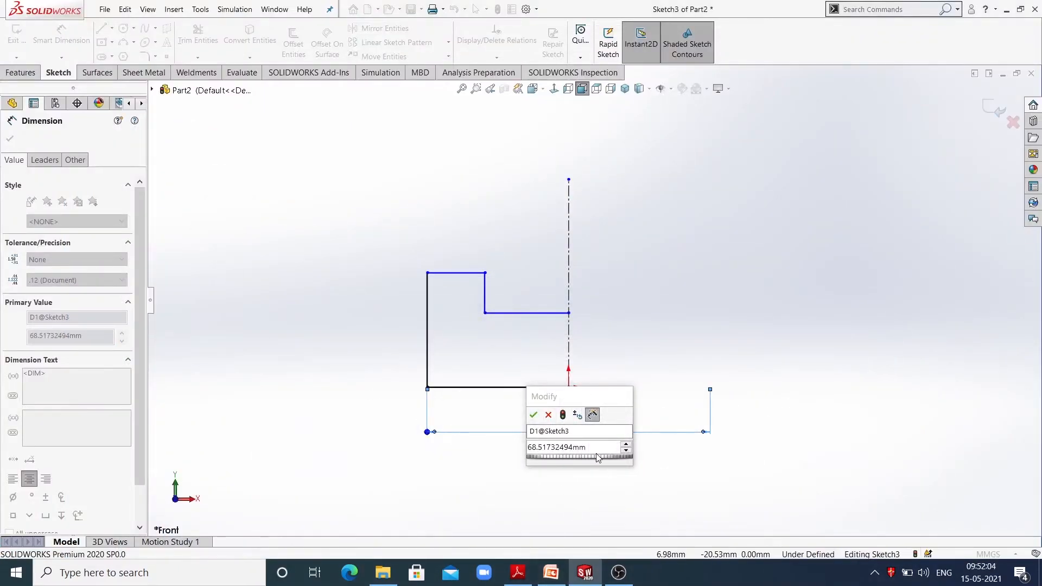
text(70)
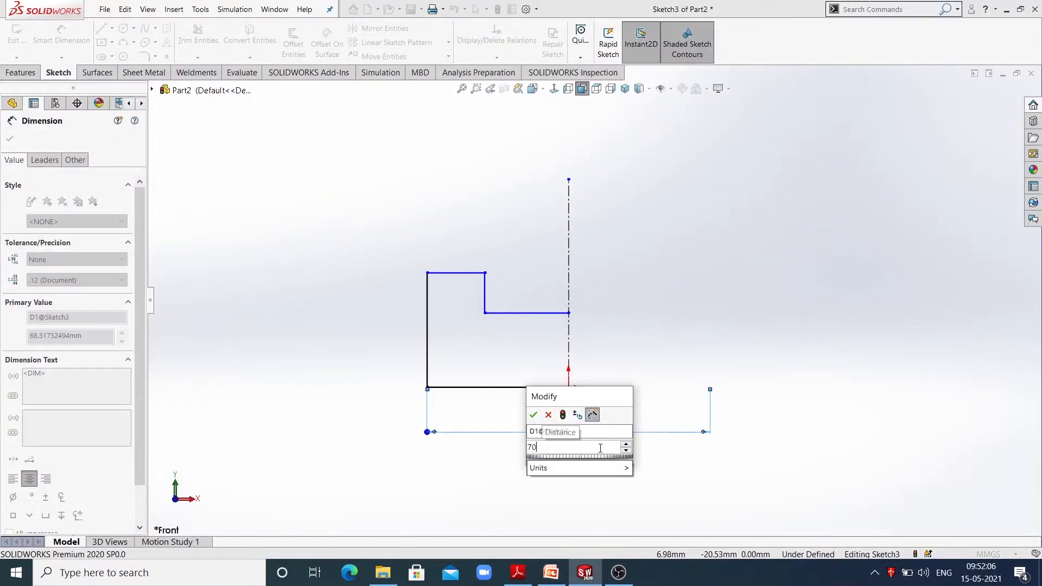
key(Return)
click(623, 319)
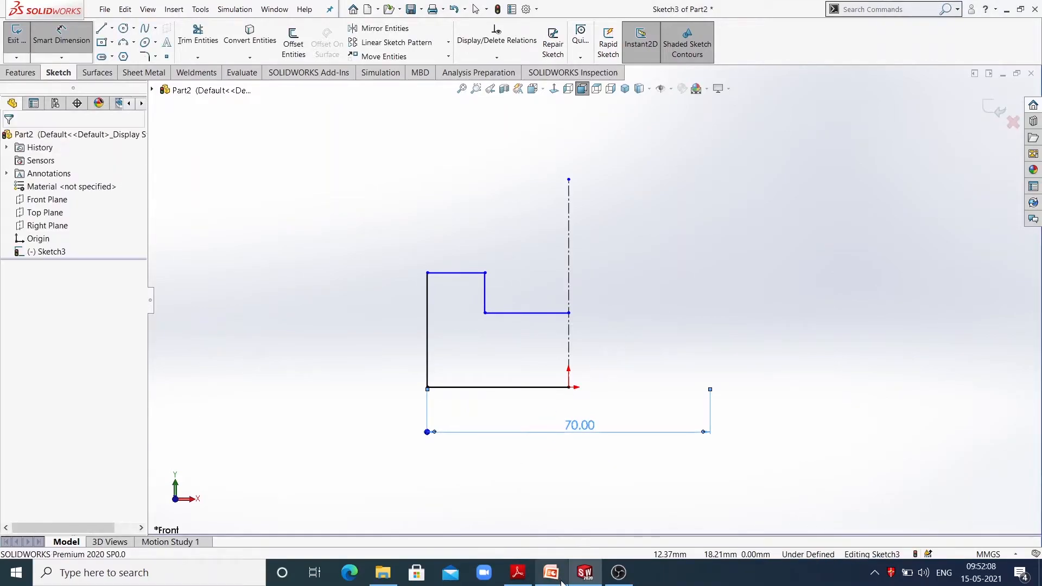
Step: Check the height in the PowerPoint drawing and dimension the outer vertical edge of the half profile as 40 mm
mouse_move(554, 570)
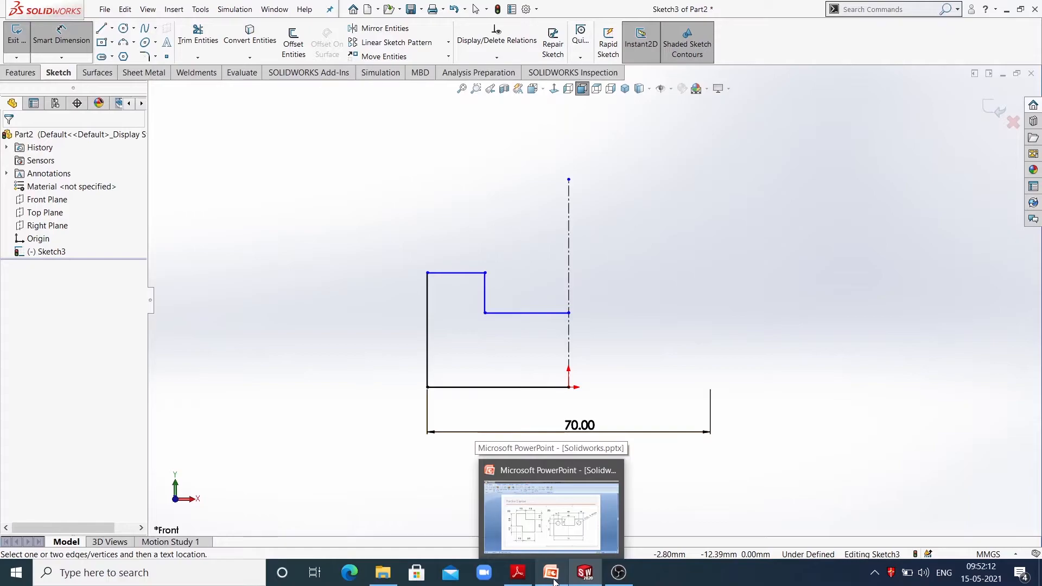
click(553, 579)
click(551, 574)
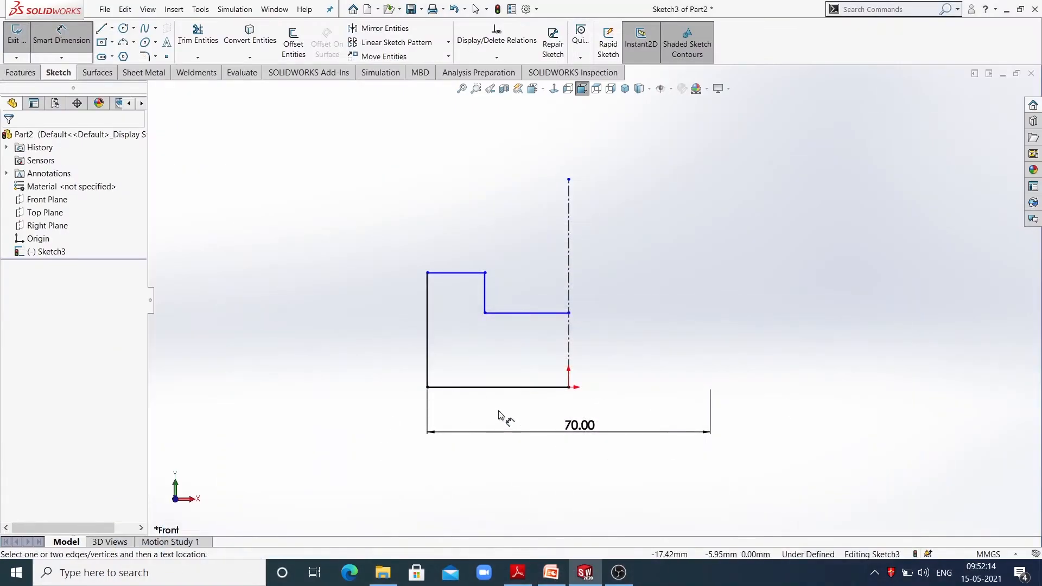
click(551, 574)
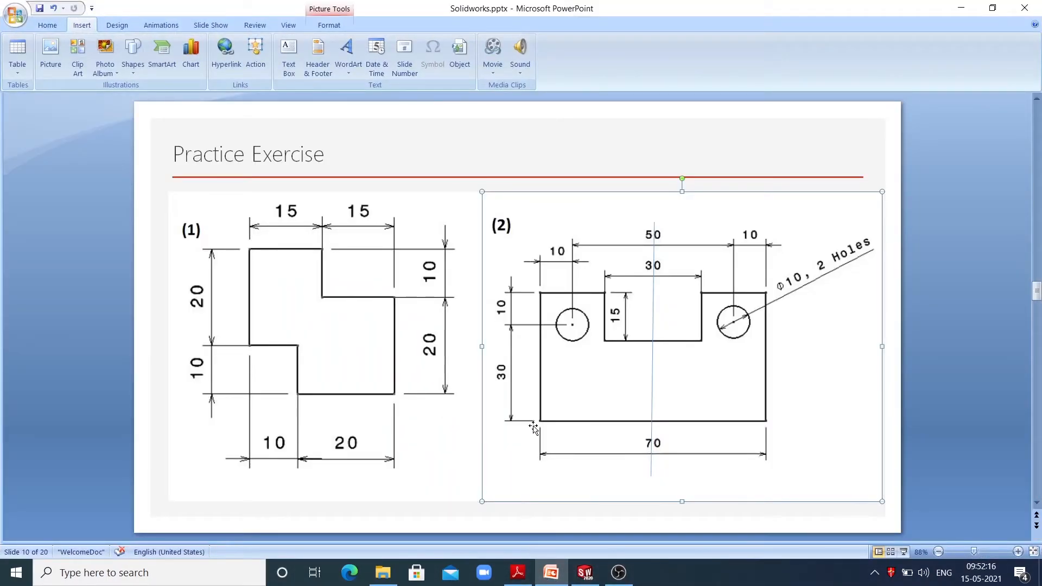
click(961, 8)
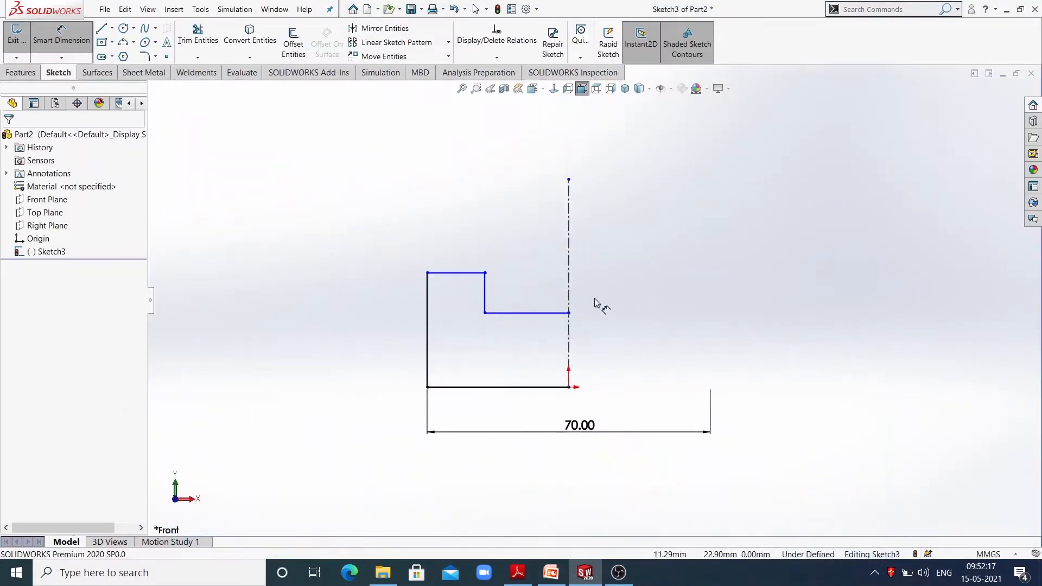
click(428, 325)
click(404, 329)
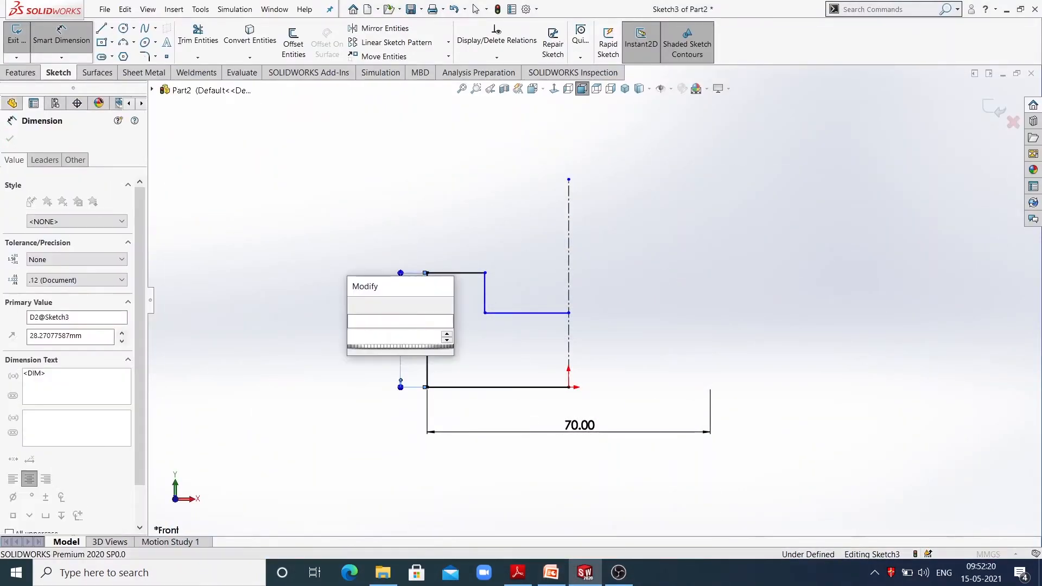
text(40)
key(Return)
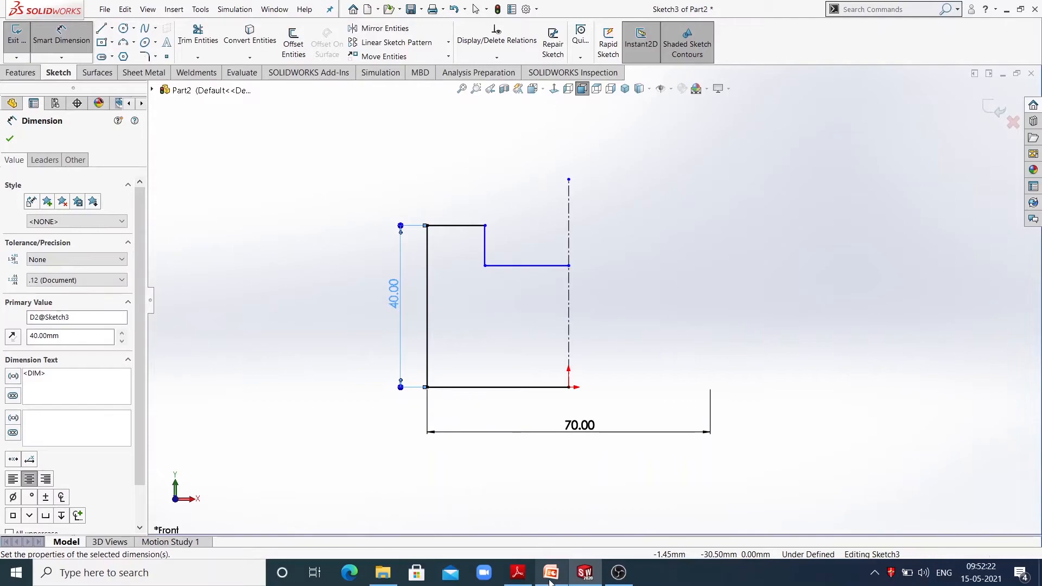
Step: Check the notch in the PowerPoint drawing and dimension its full width symmetrically about the centerline as 30 mm
click(551, 573)
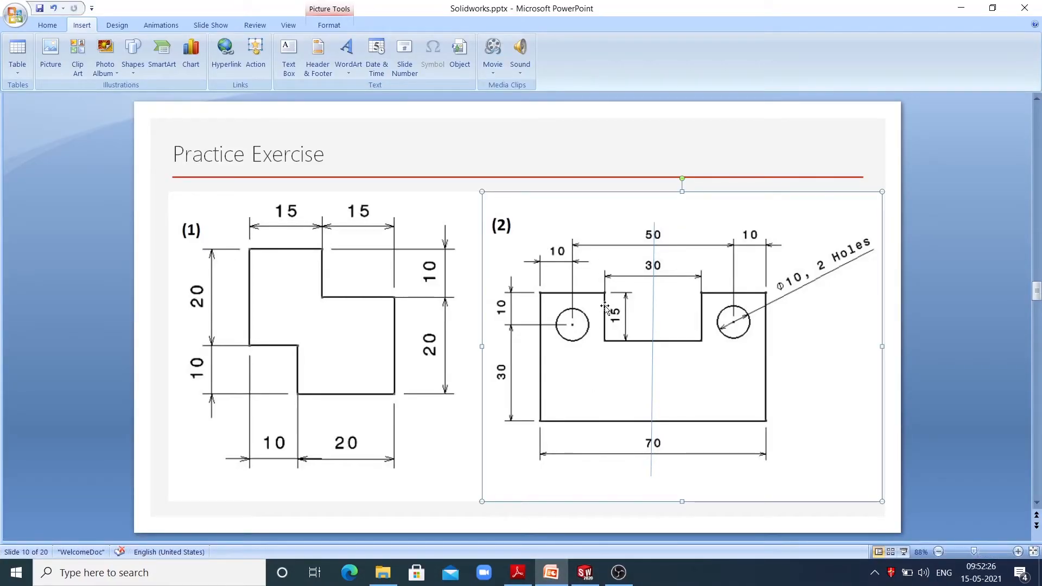
click(961, 8)
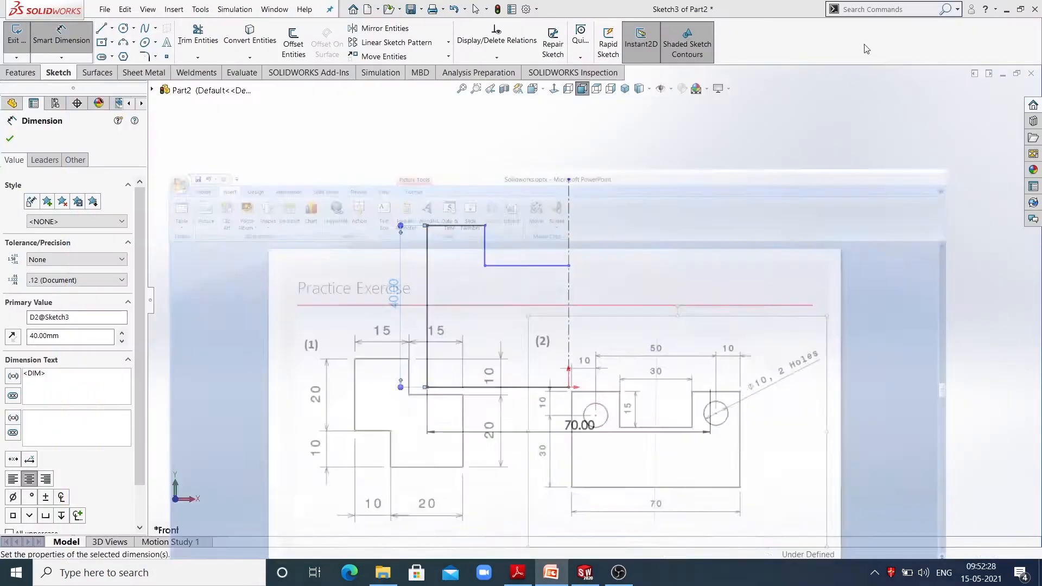
click(486, 246)
click(568, 239)
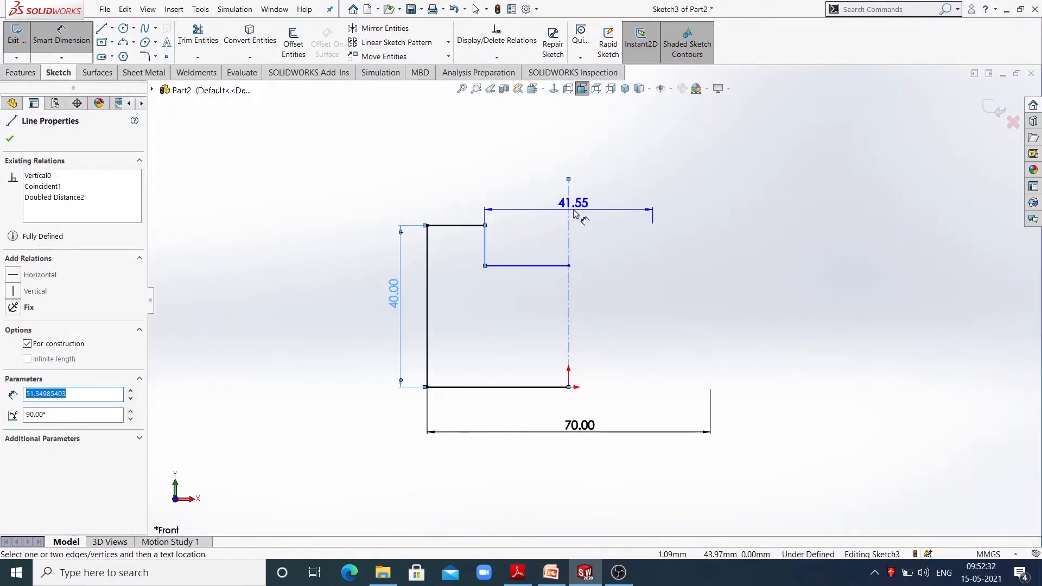
click(574, 209)
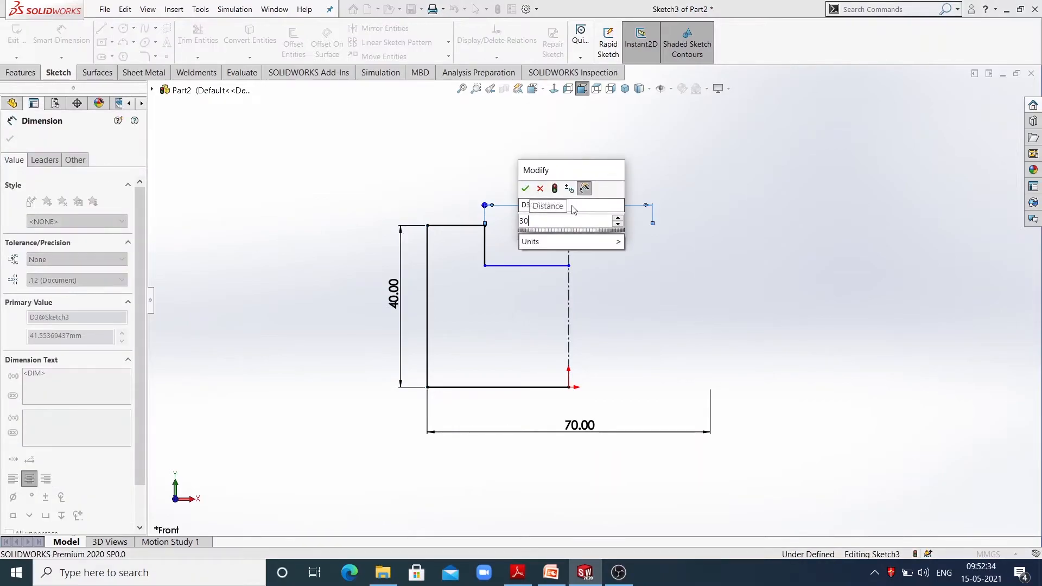
text(30)
key(Return)
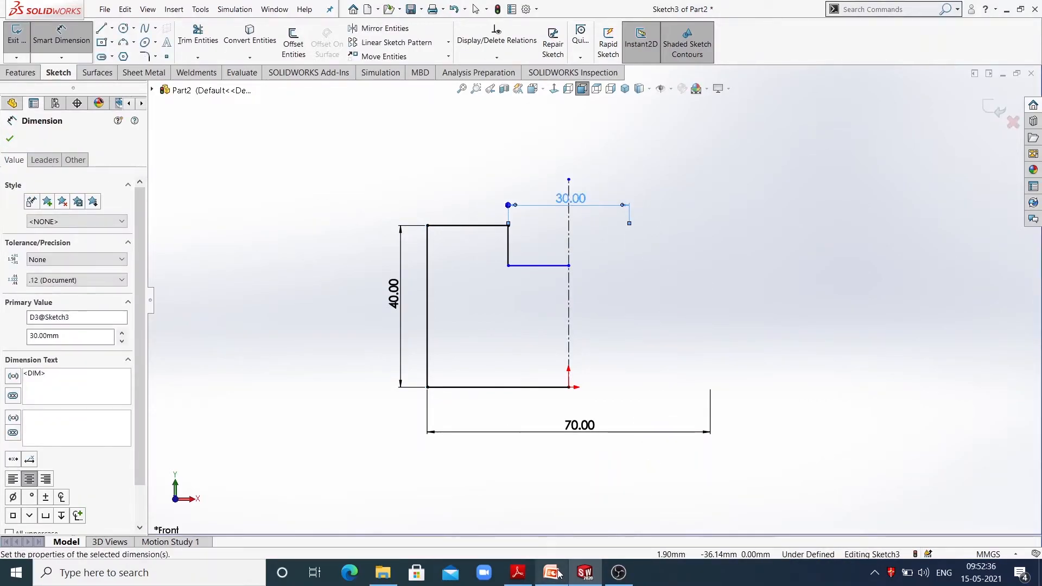
Step: Check the notch depth in the PowerPoint drawing and dimension the notch's vertical edge as 15 mm
click(554, 574)
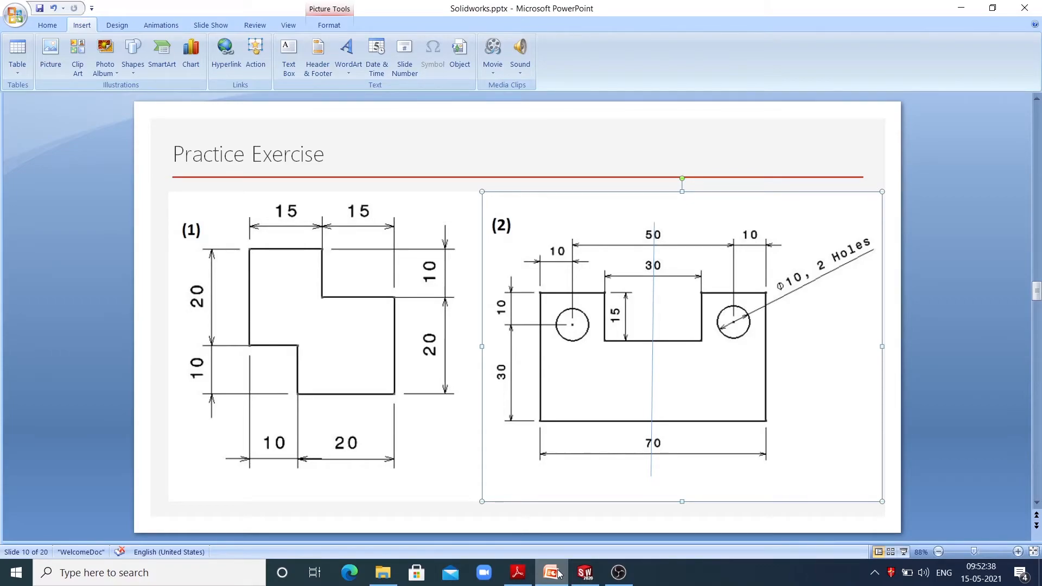
click(559, 573)
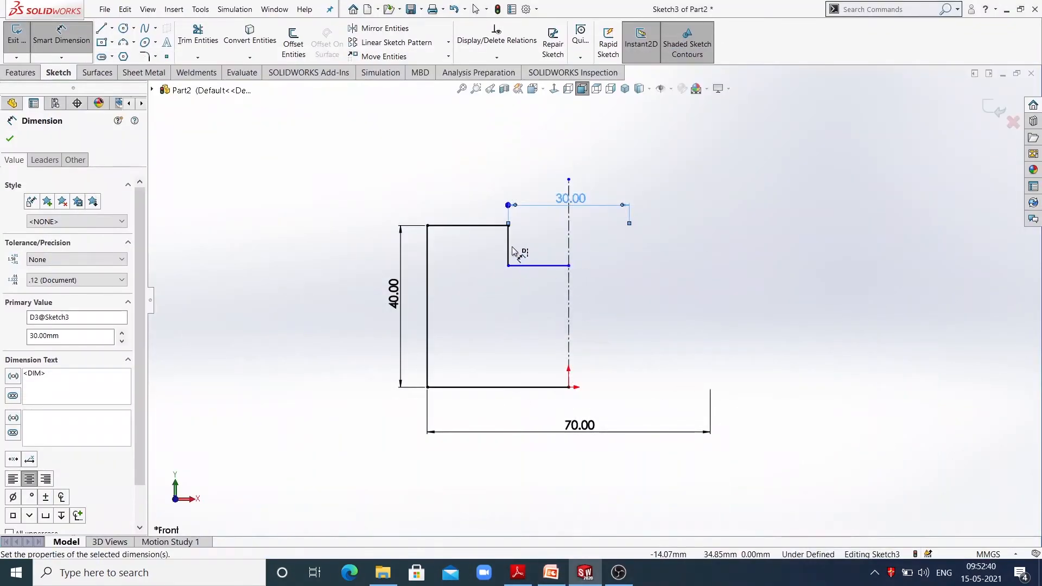
click(511, 248)
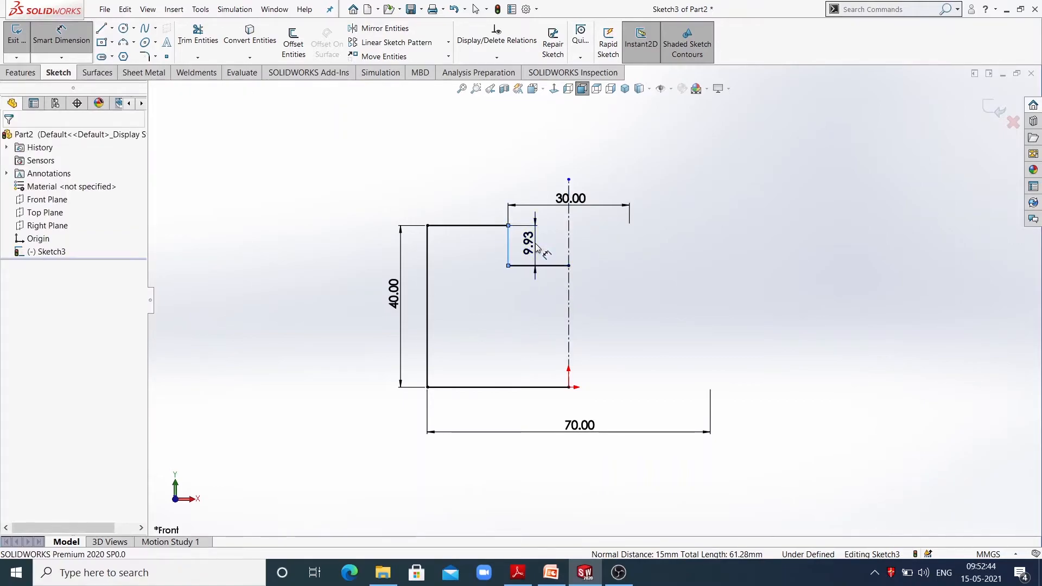
click(537, 248)
text(15)
key(Return)
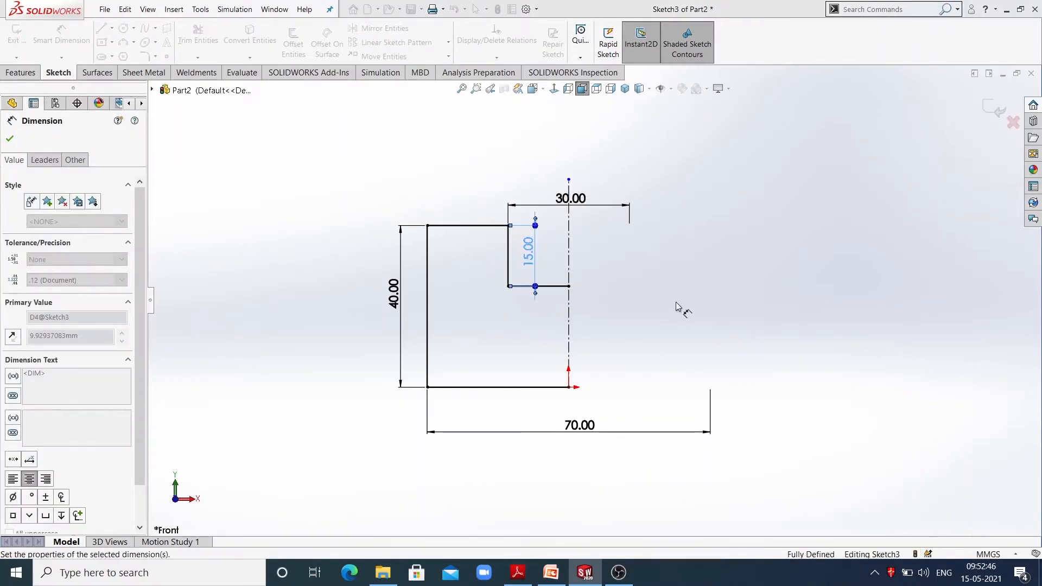
key(Escape)
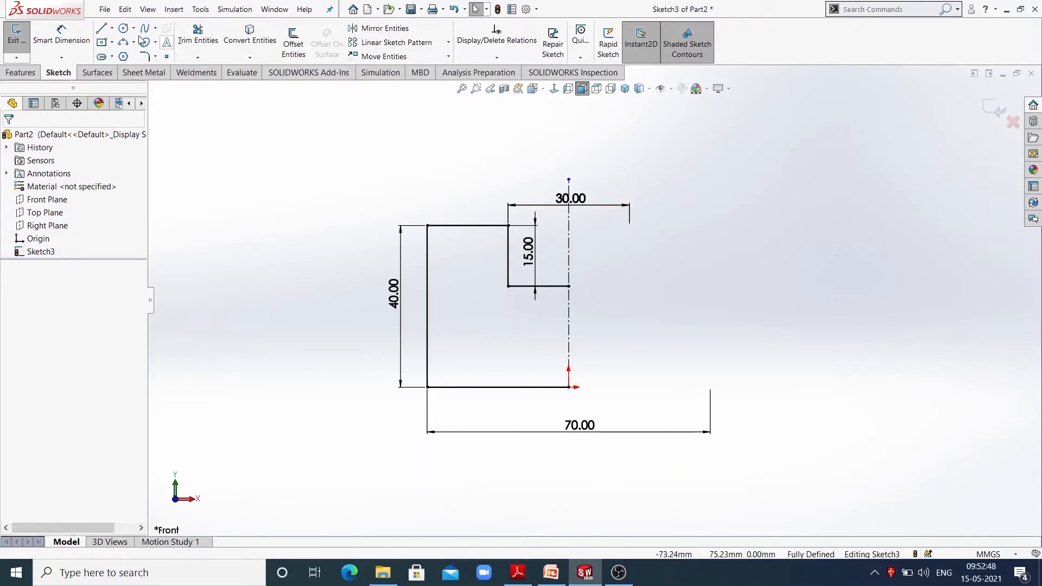
Step: Check the holes in the PowerPoint drawing and sketch a circle about 9.7 mm in diameter beside the notch in the half profile
click(551, 573)
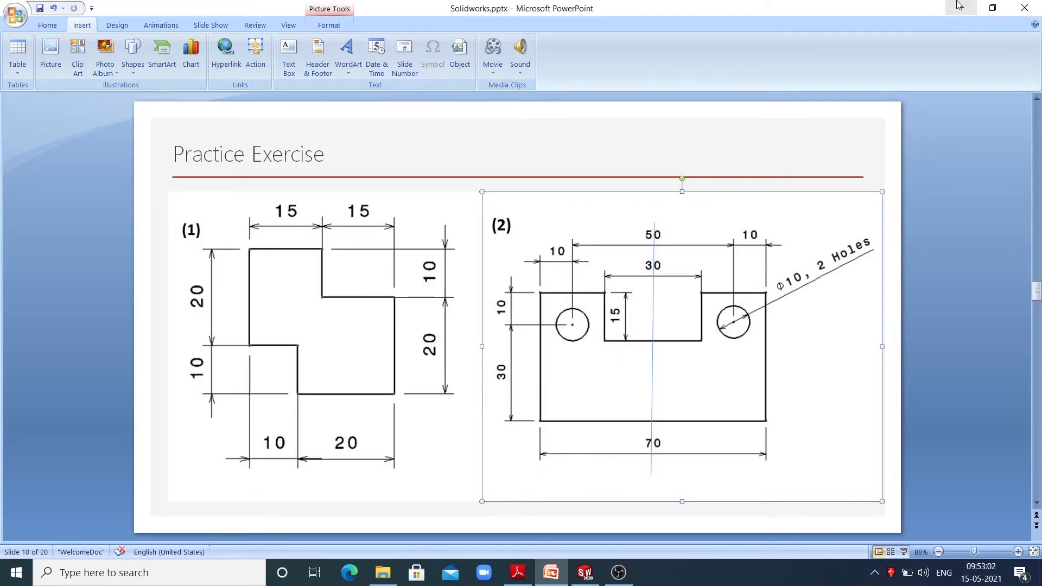
click(939, 19)
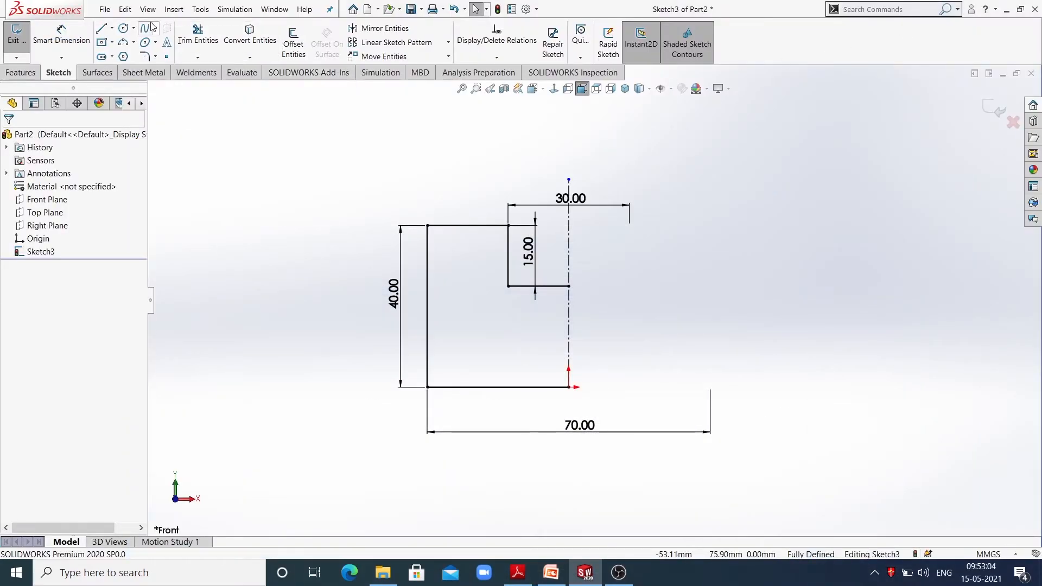
click(124, 31)
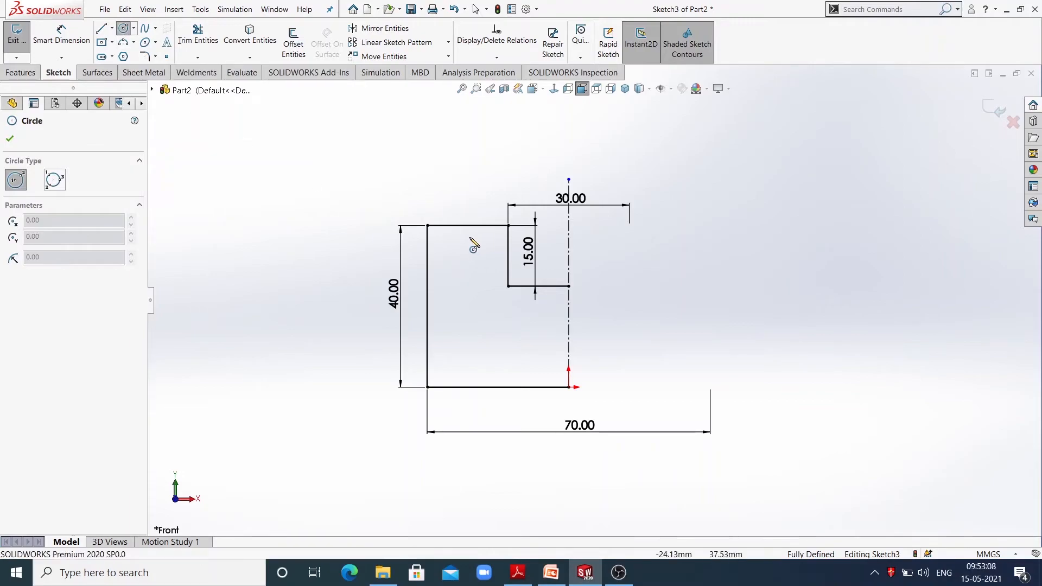
click(463, 268)
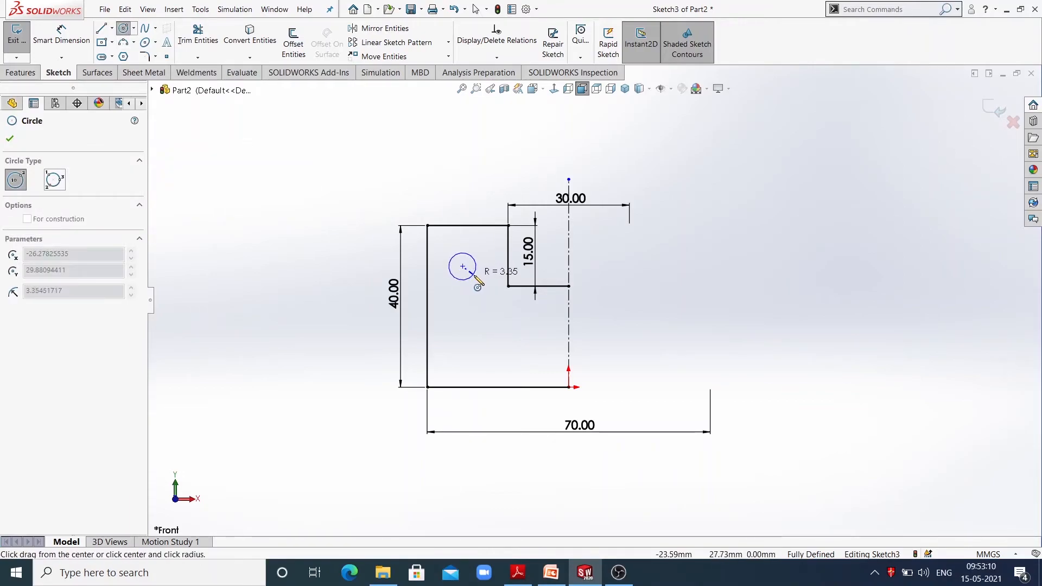
click(478, 280)
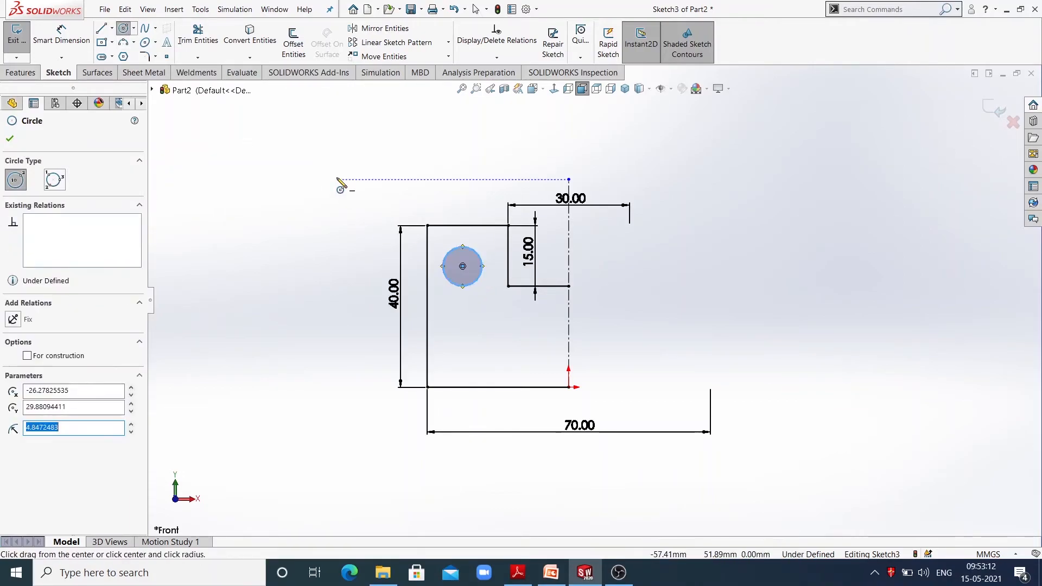
Step: Dimension the circle's diameter as 10 mm
click(61, 34)
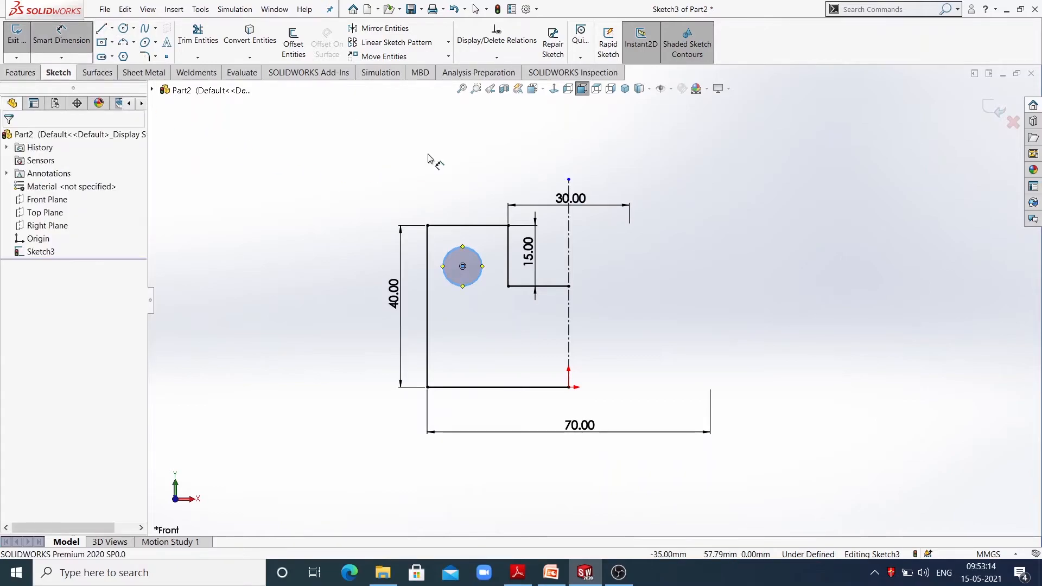
click(450, 255)
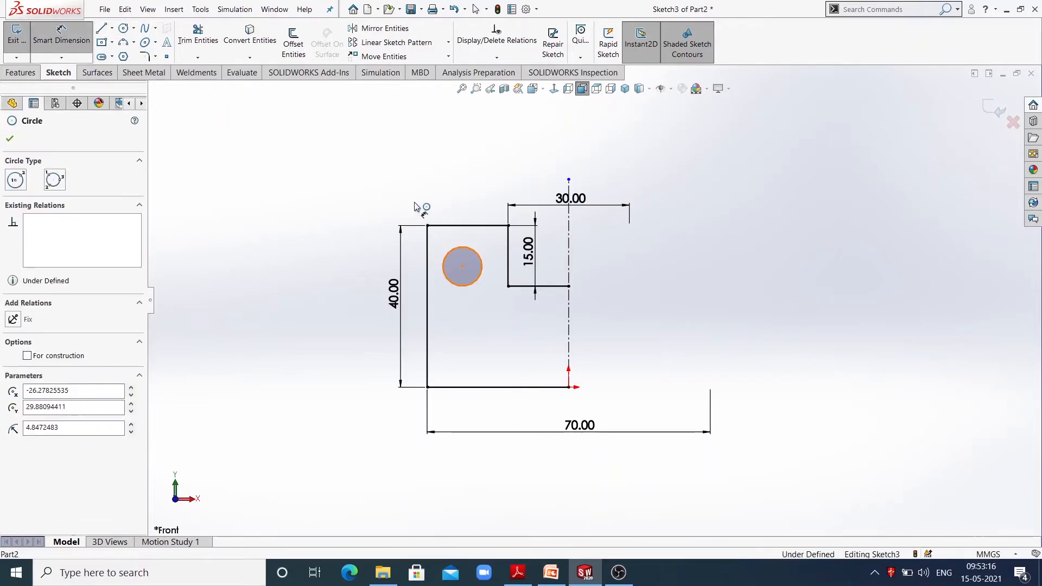
click(391, 175)
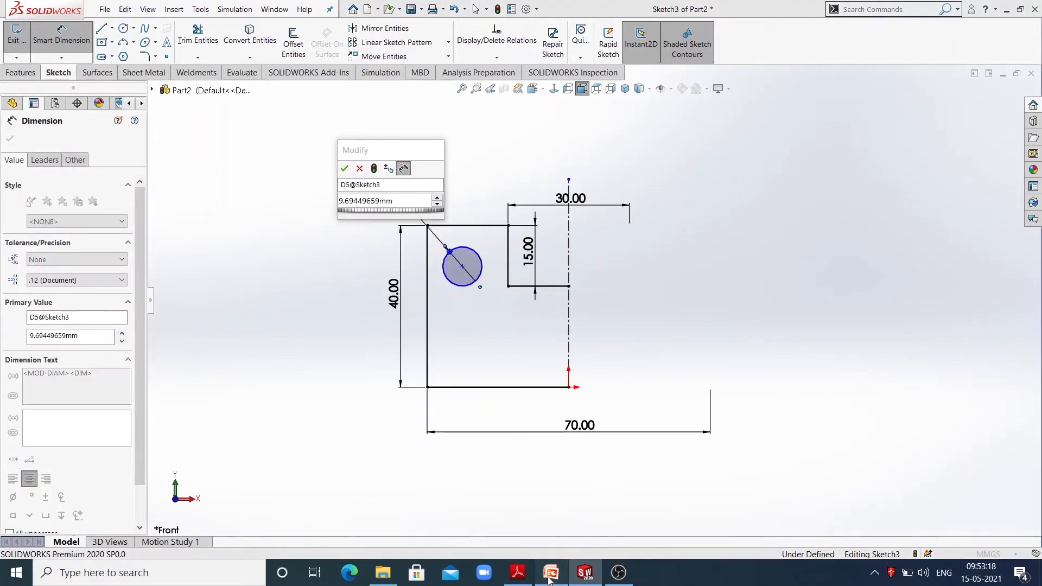
click(551, 574)
click(550, 579)
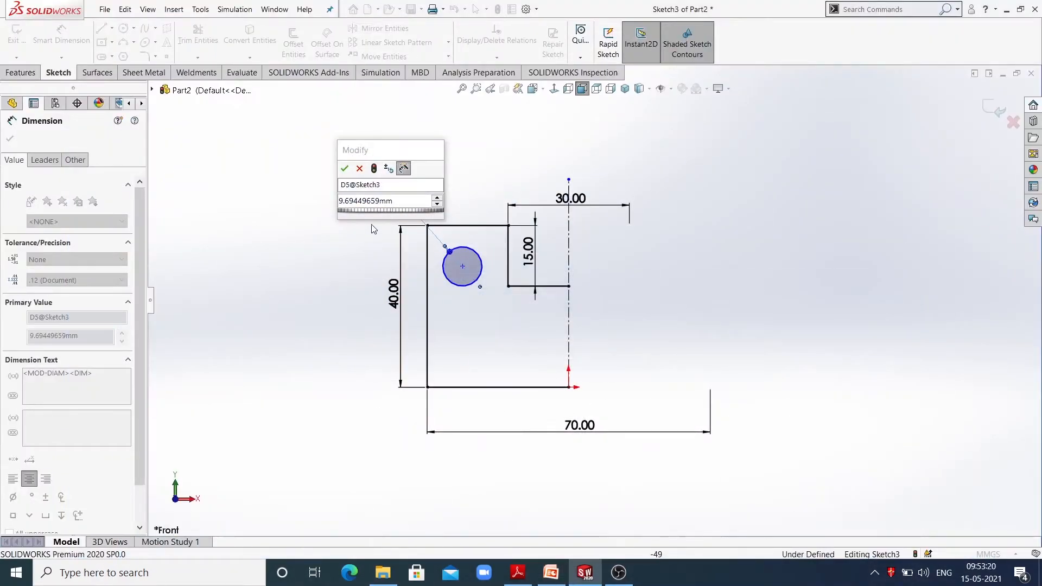
text(10)
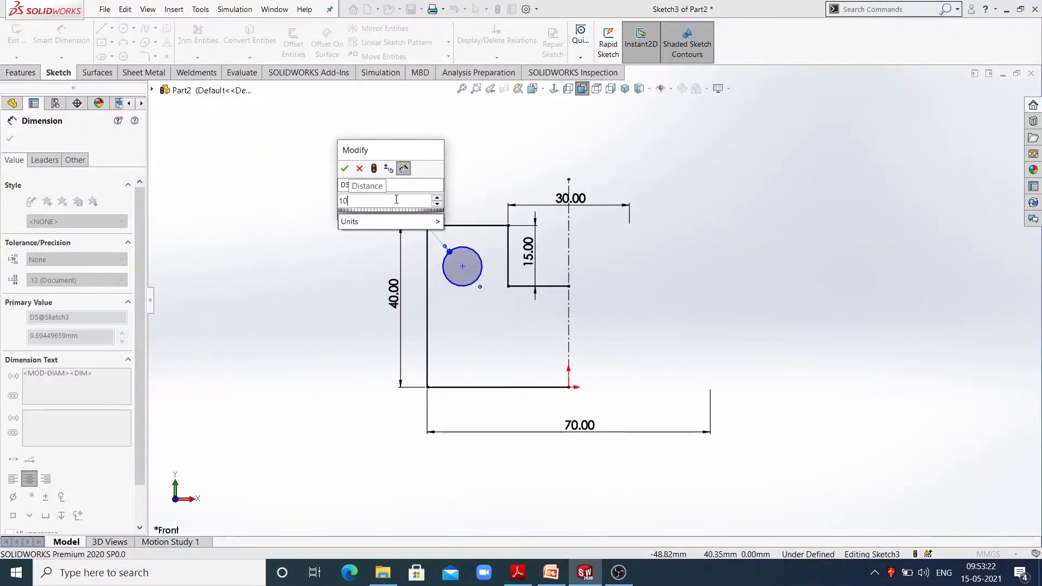
key(Return)
Step: Check the hole position in the PowerPoint drawing and move the 40 mm height dimension farther out from the profile
click(551, 573)
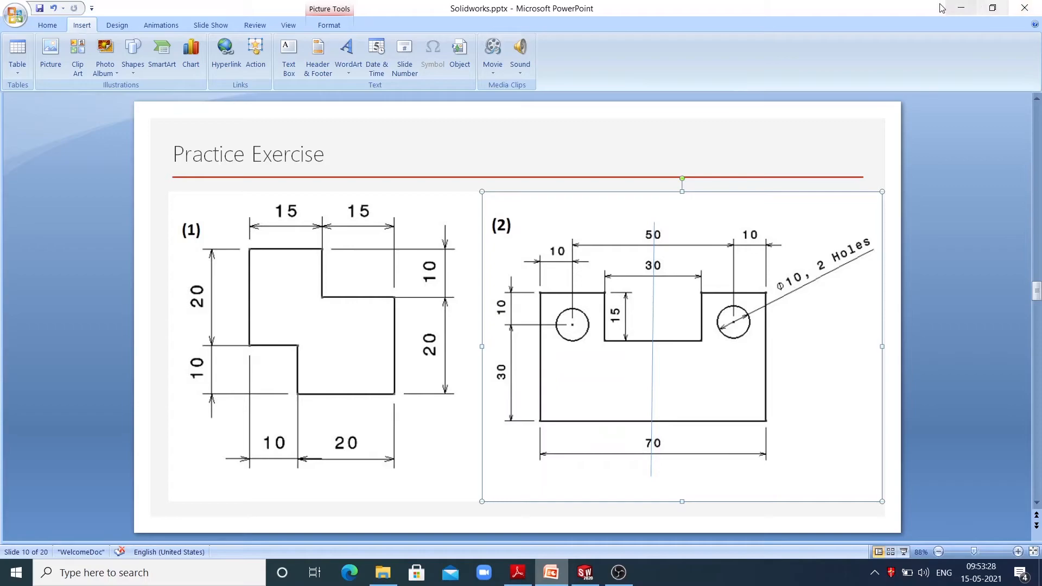
click(959, 11)
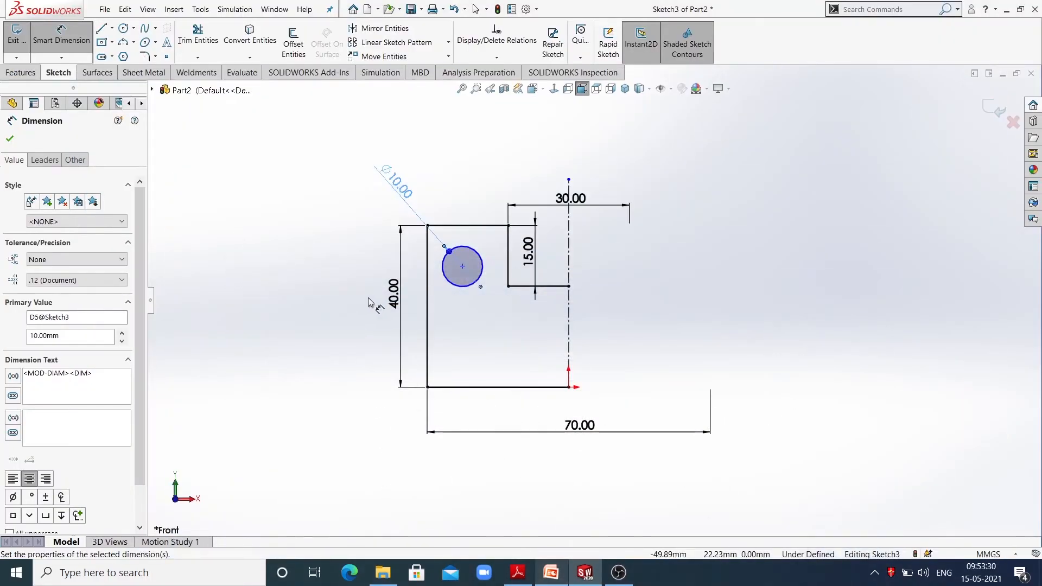
drag(396, 297, 362, 307)
click(483, 325)
scroll(483, 326, down, 1)
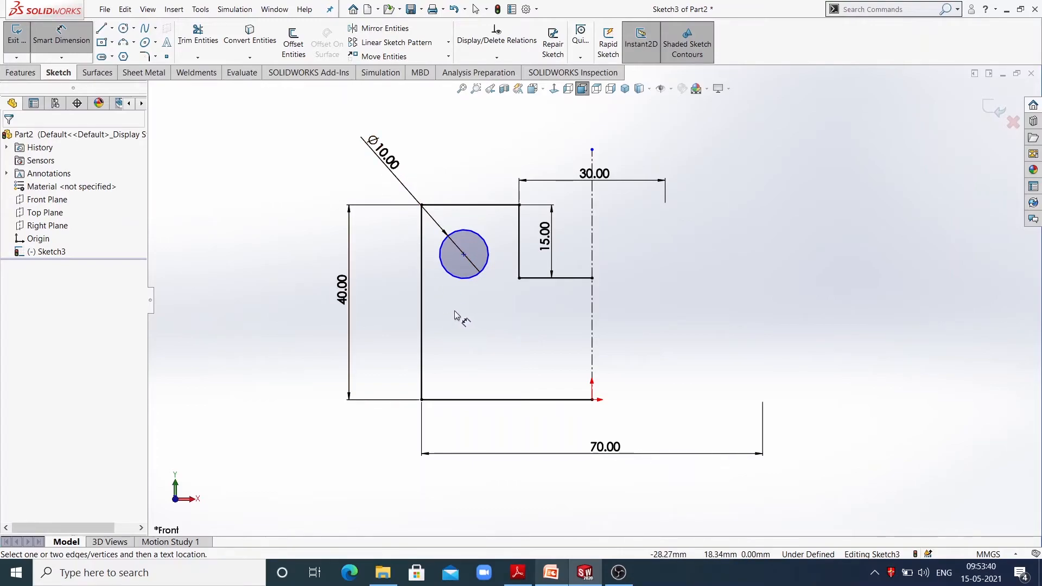
Step: Dimension the horizontal distance from the outer vertical edge to the circle's centre as 10 mm
click(423, 270)
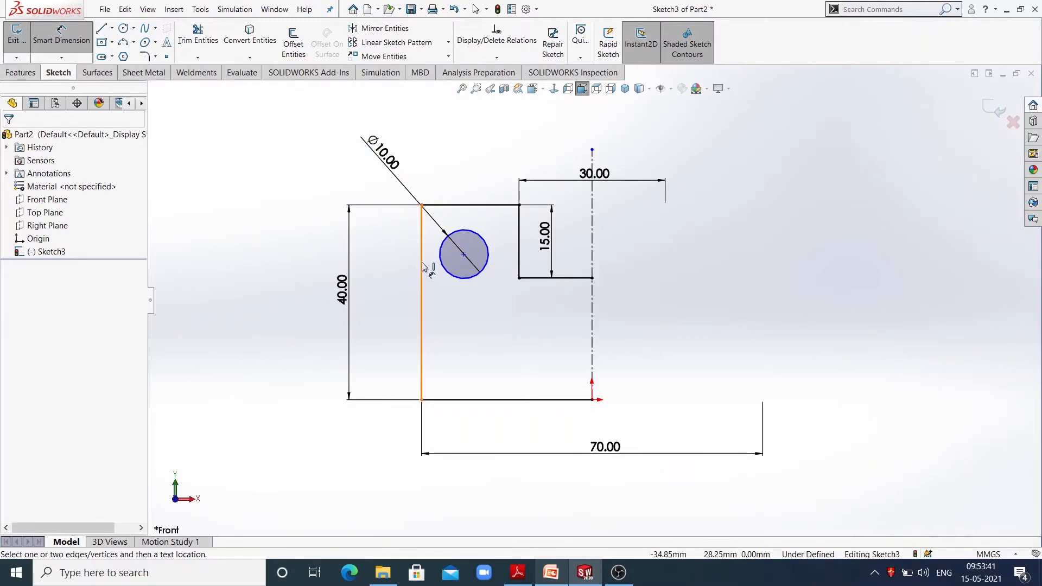
click(464, 255)
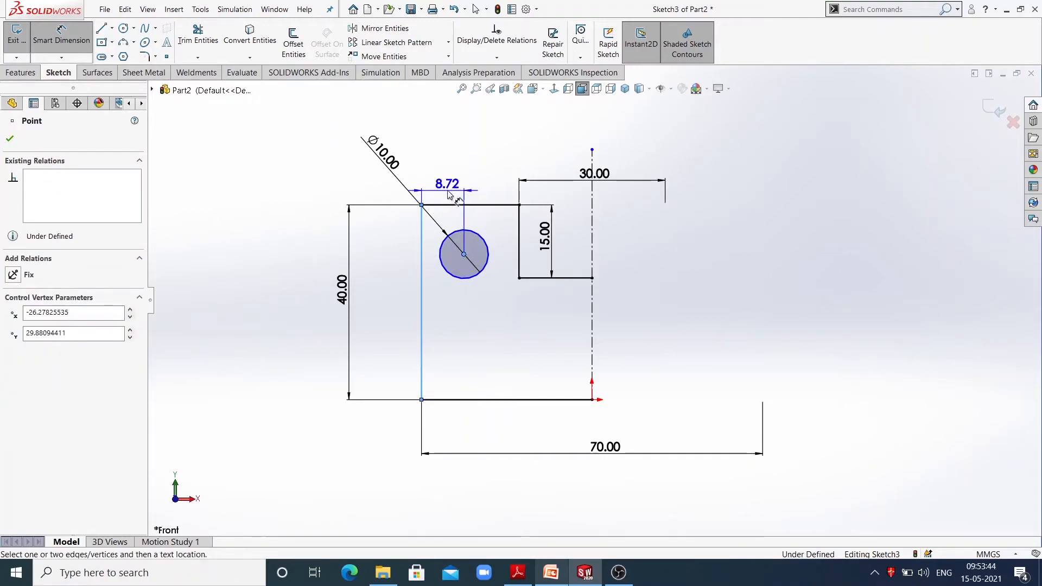
click(443, 182)
text(10)
key(Return)
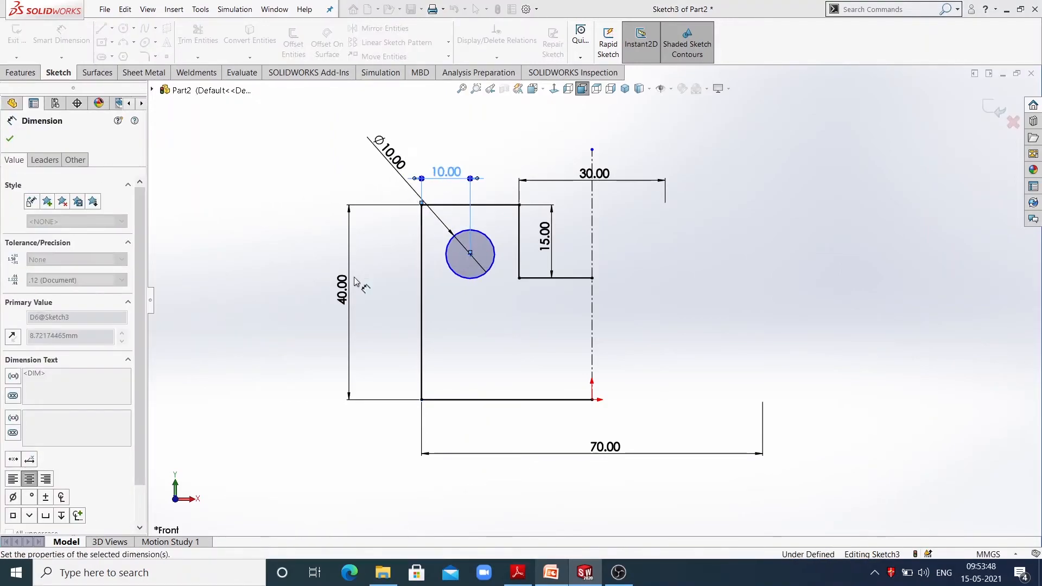
click(372, 279)
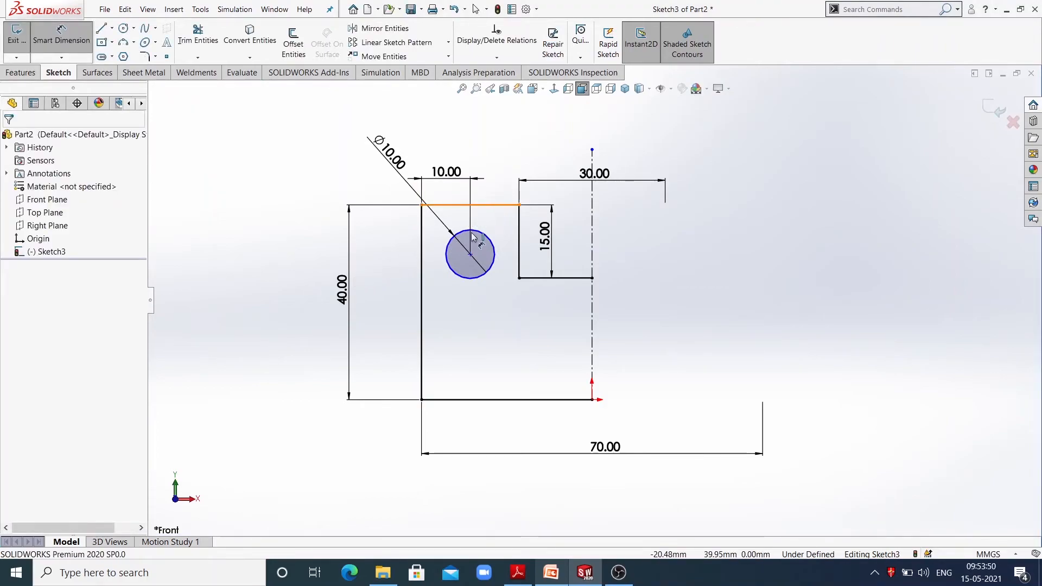
Step: Dimension the vertical distance from the profile's top edge to the circle's centre as 10 mm
click(492, 204)
click(470, 254)
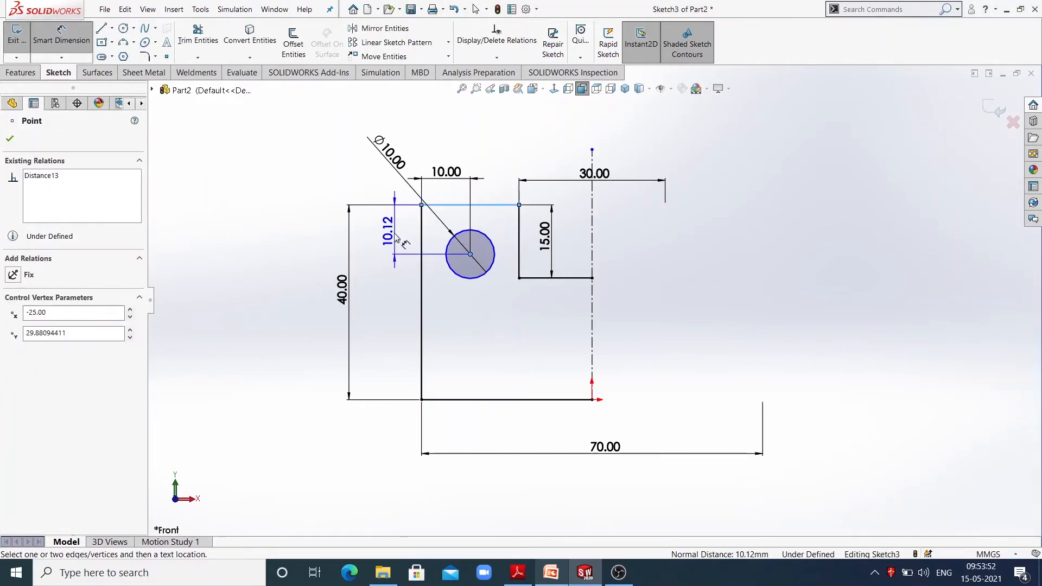
click(394, 239)
text(10)
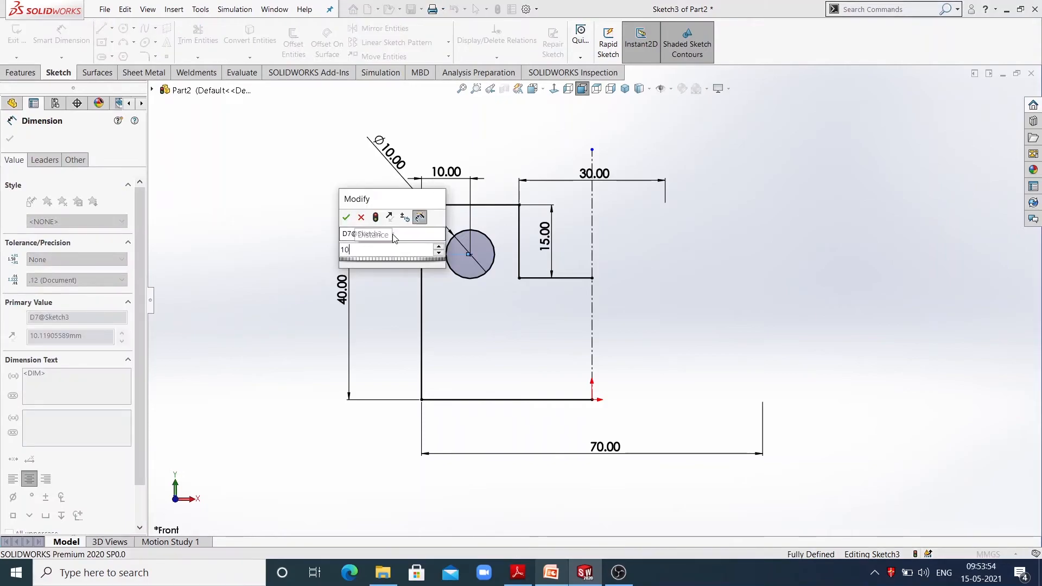
key(Return)
click(407, 333)
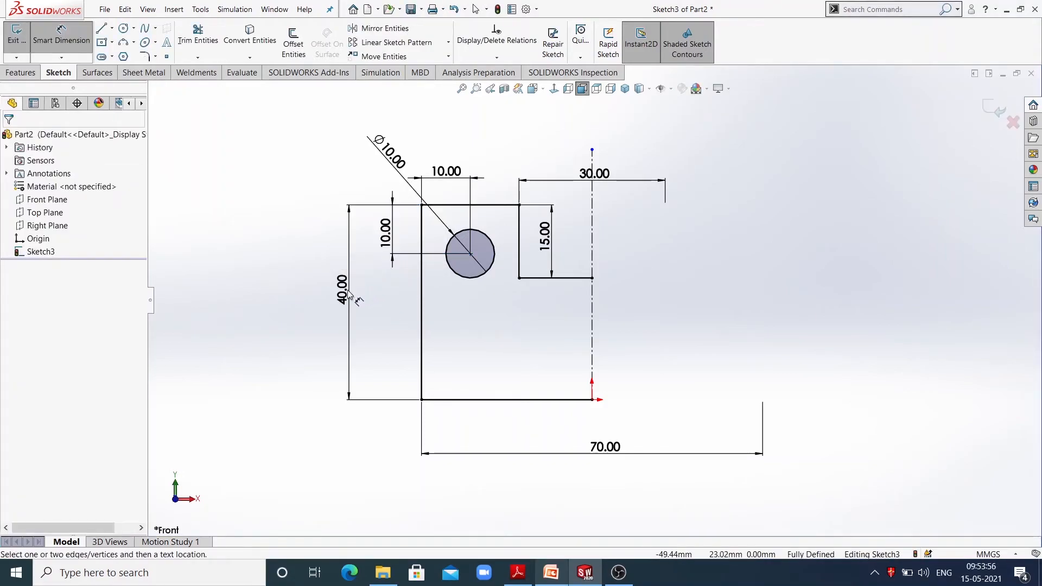
Step: Move the 40 mm height dimension slightly closer to the profile and extend the centerline's upper end to about 56 mm above the origin
drag(343, 290, 355, 293)
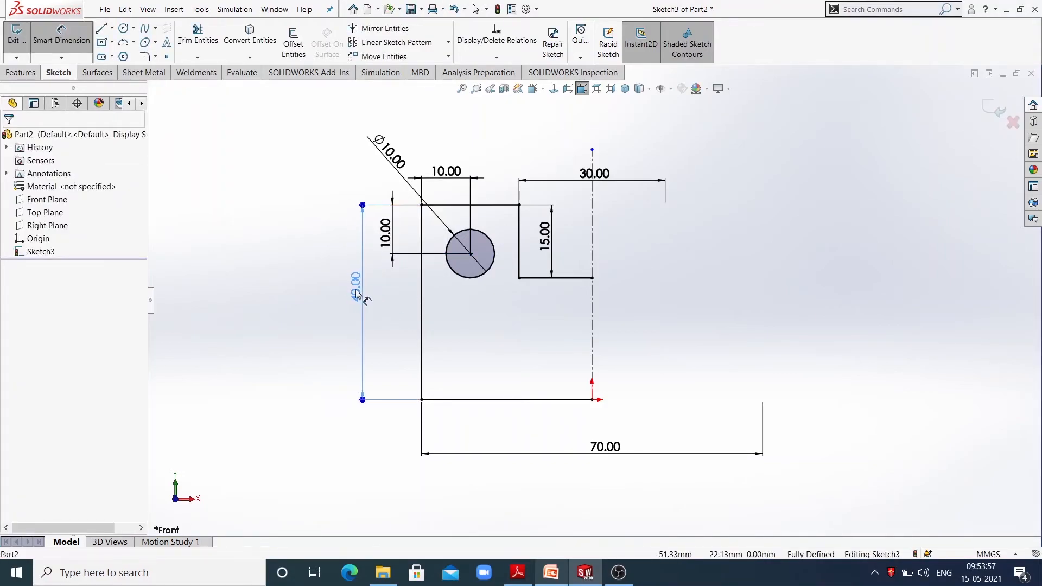
click(316, 314)
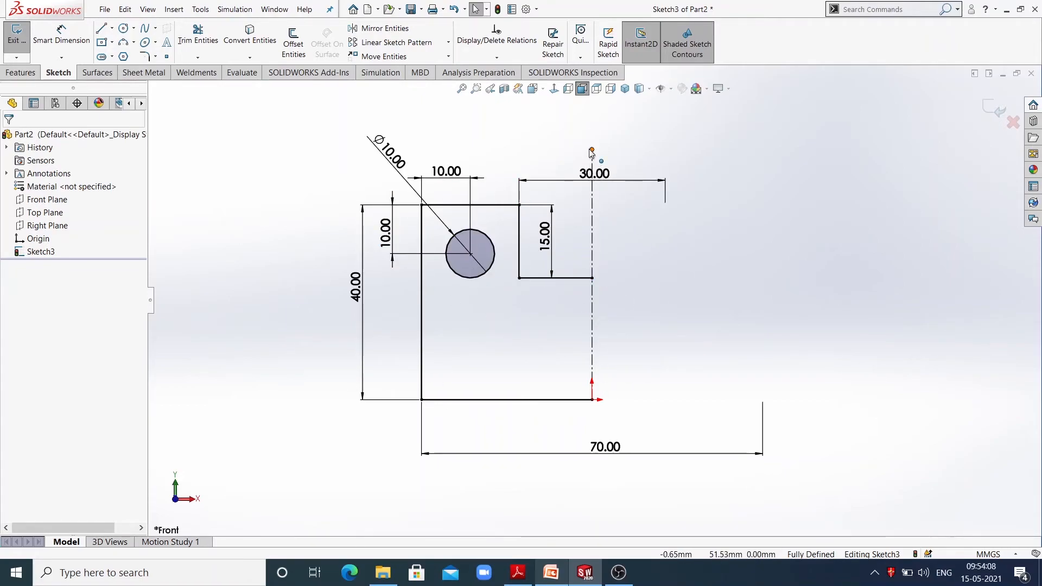
drag(593, 151, 592, 126)
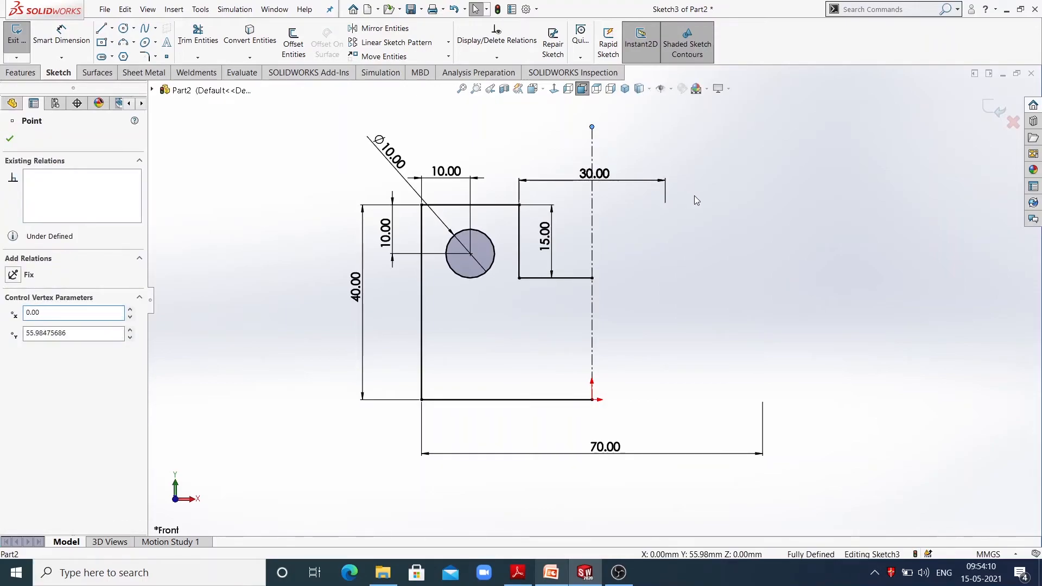
click(695, 197)
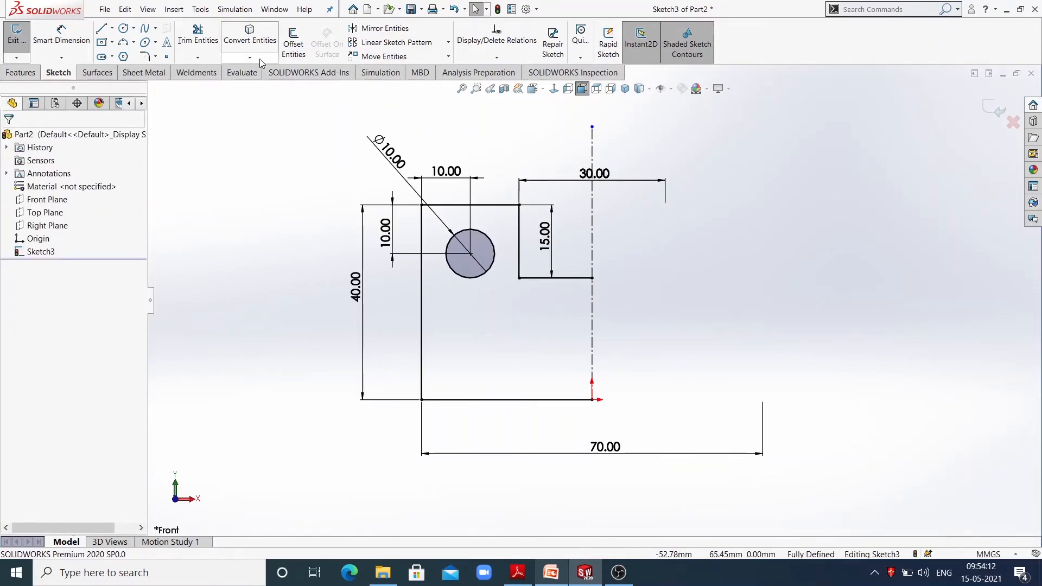
Step: Try mirroring the half profile and circle about the vertical centerline without keeping the original, and undo the mirror
click(385, 29)
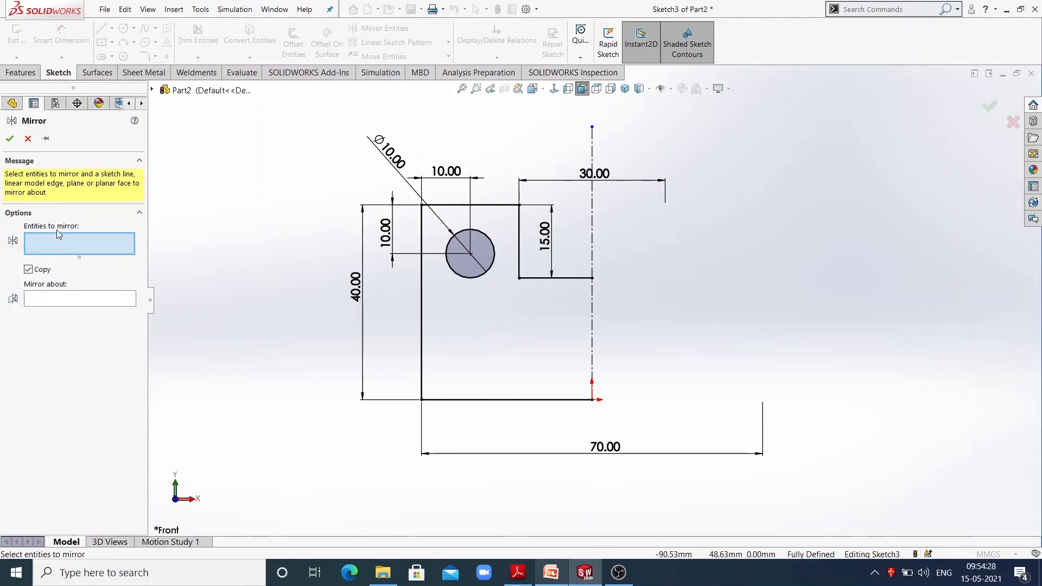
drag(288, 170, 599, 406)
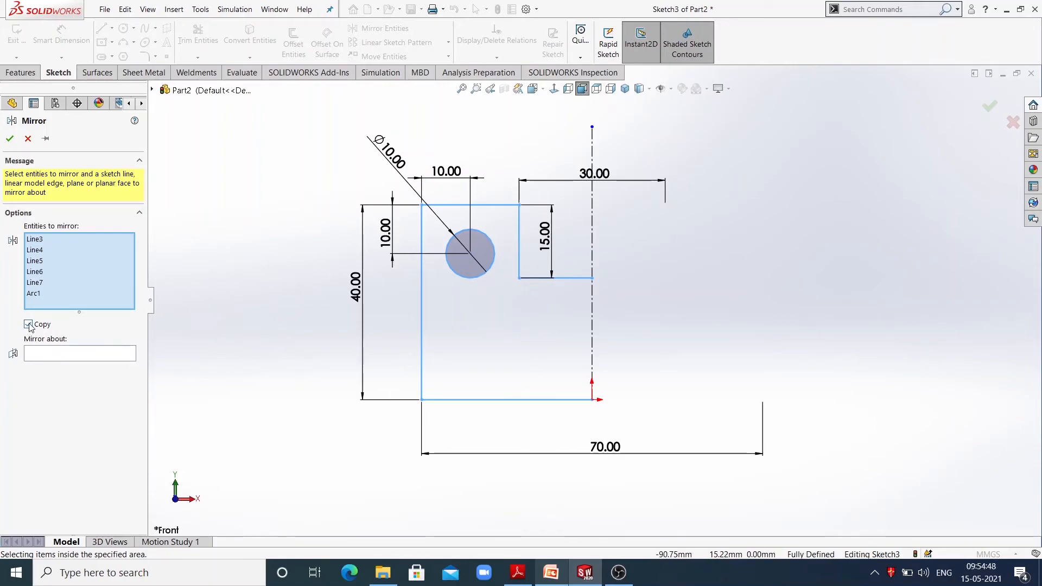
click(45, 355)
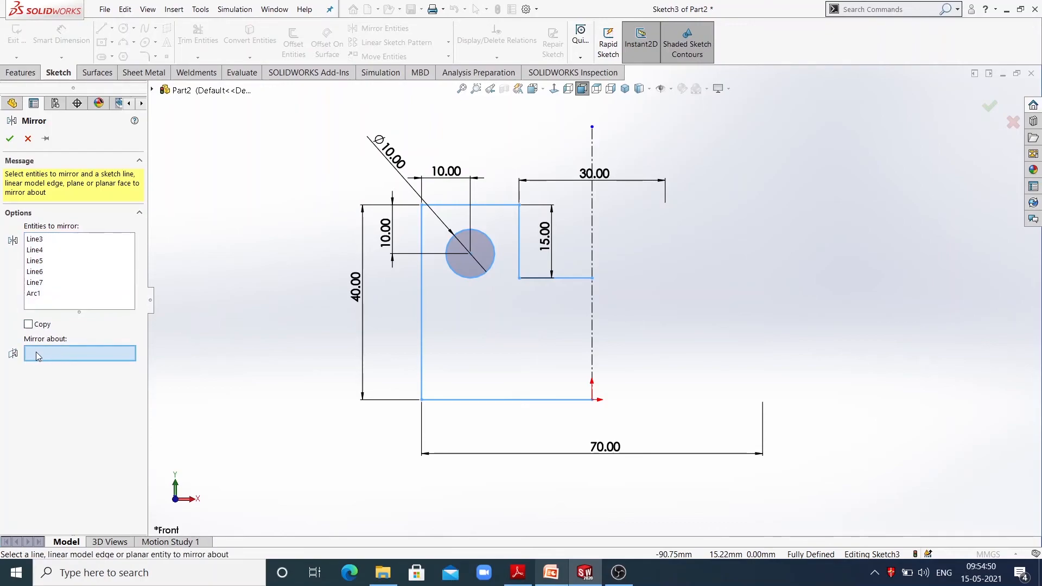
click(592, 245)
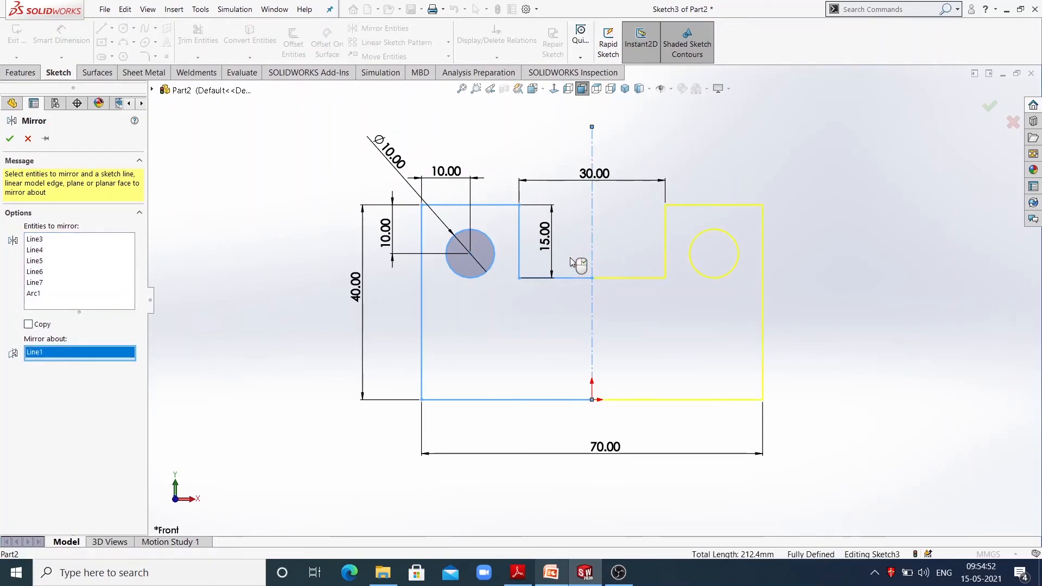
click(10, 139)
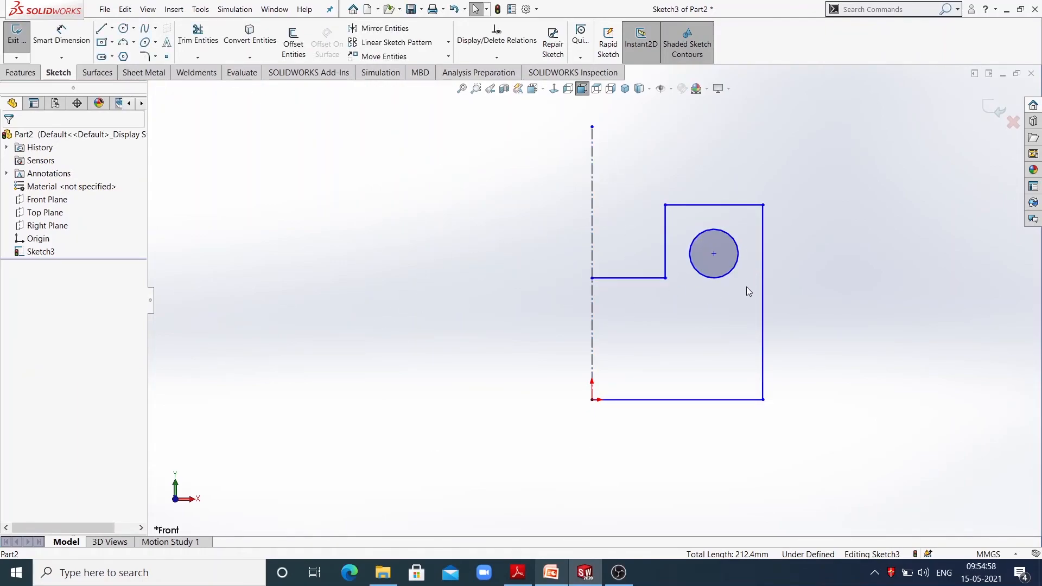
key(ctrl+z)
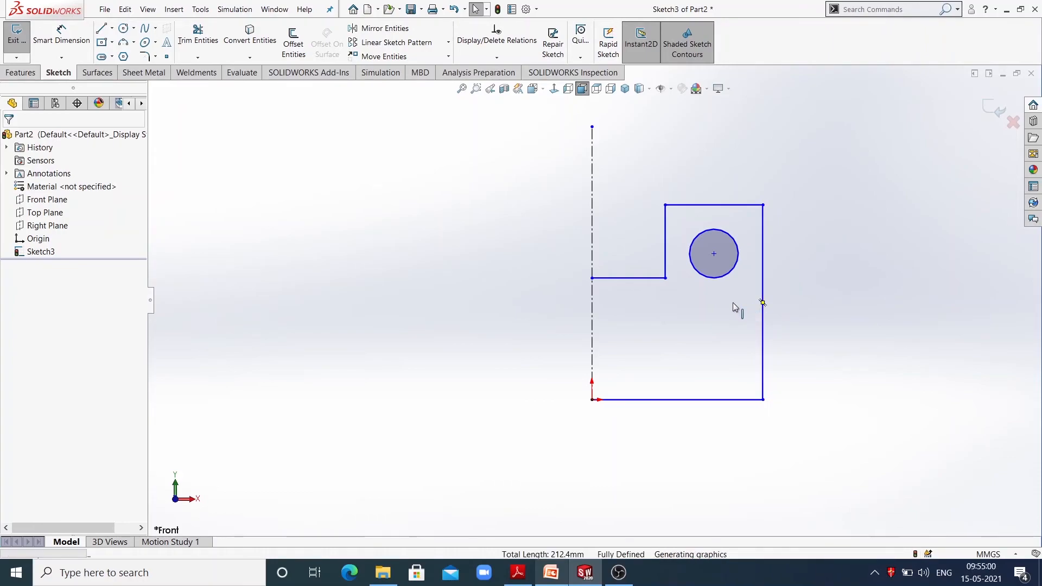
Step: Mirror the half profile and circle about the vertical centerline, keeping the original as a copy
click(382, 28)
drag(337, 177, 679, 427)
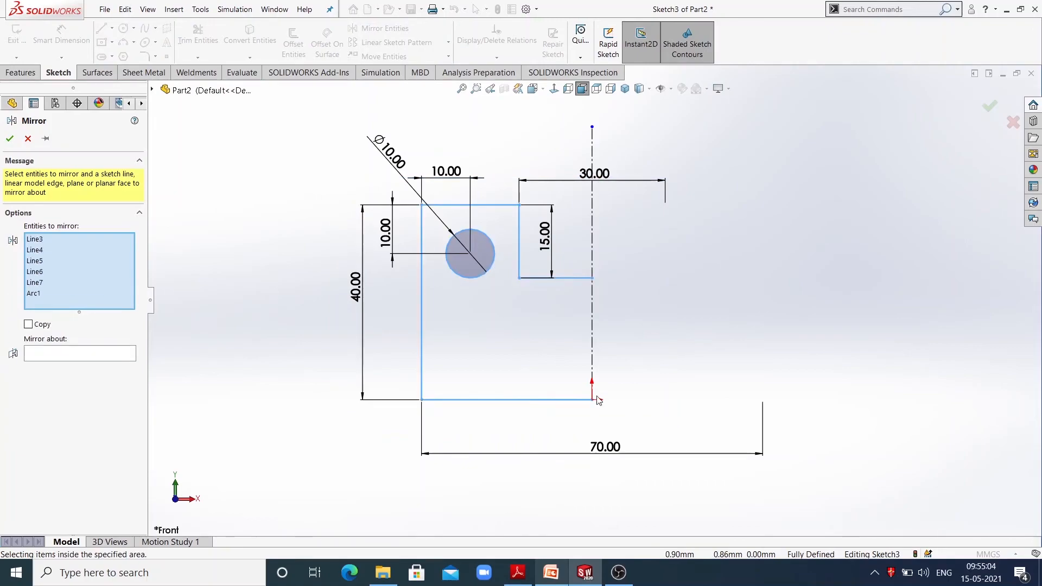
click(44, 355)
click(592, 217)
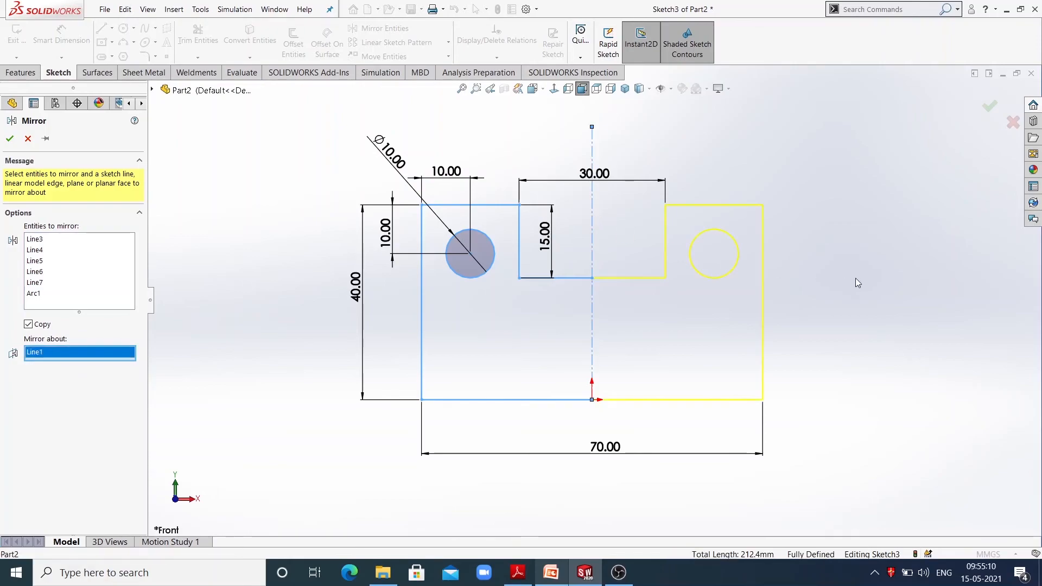
click(9, 139)
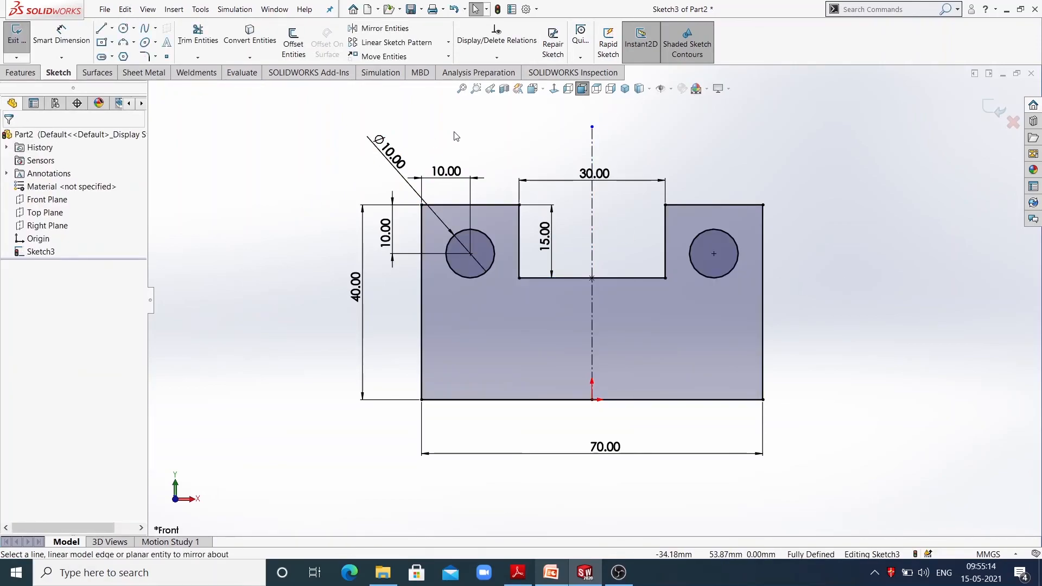
Step: Tidy the dimension layout by moving the circle's diameter dimension outward and the 30 mm notch dimension closer to the profile
click(374, 151)
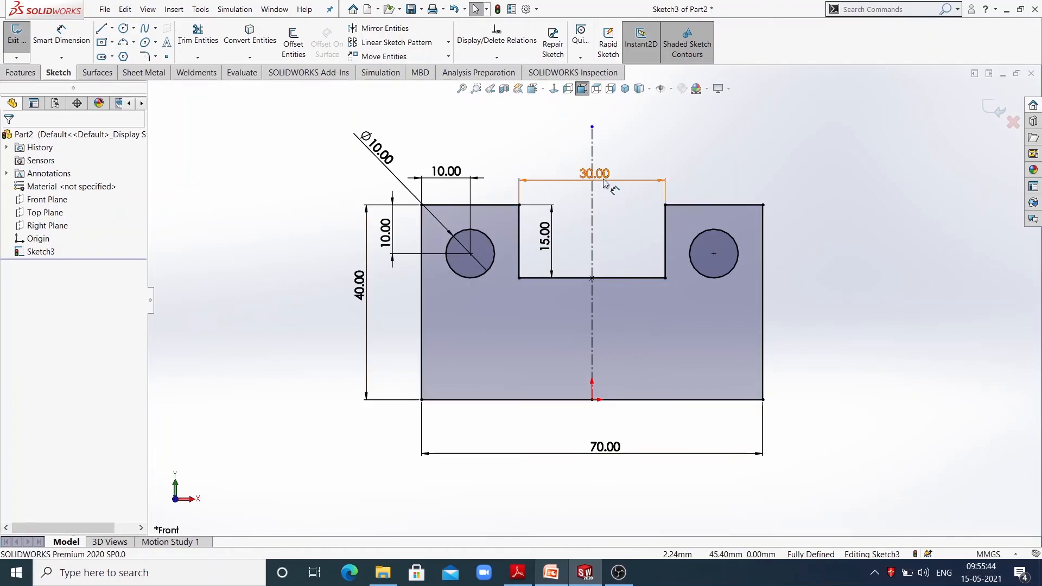
drag(602, 183, 600, 187)
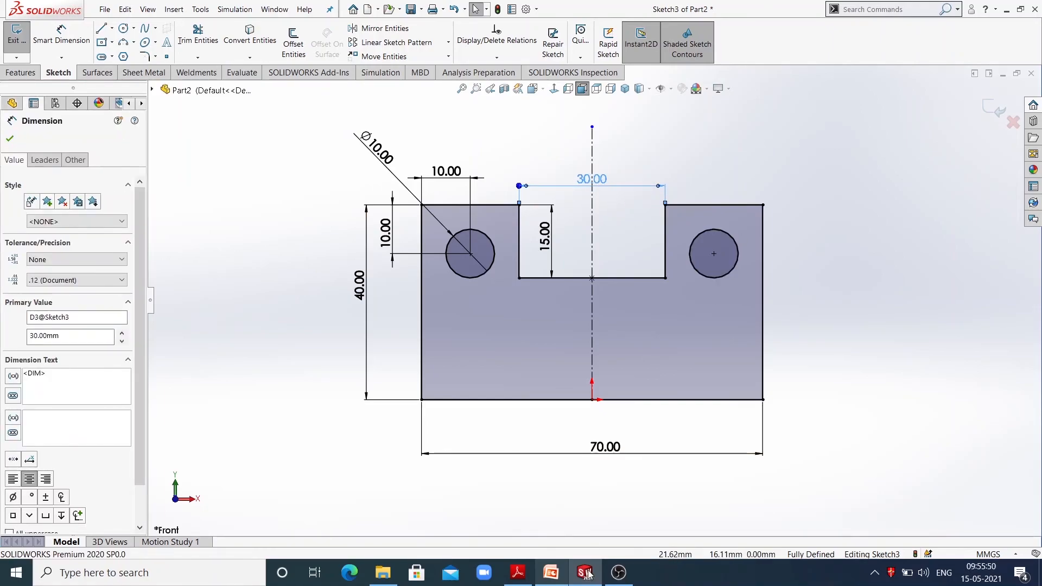